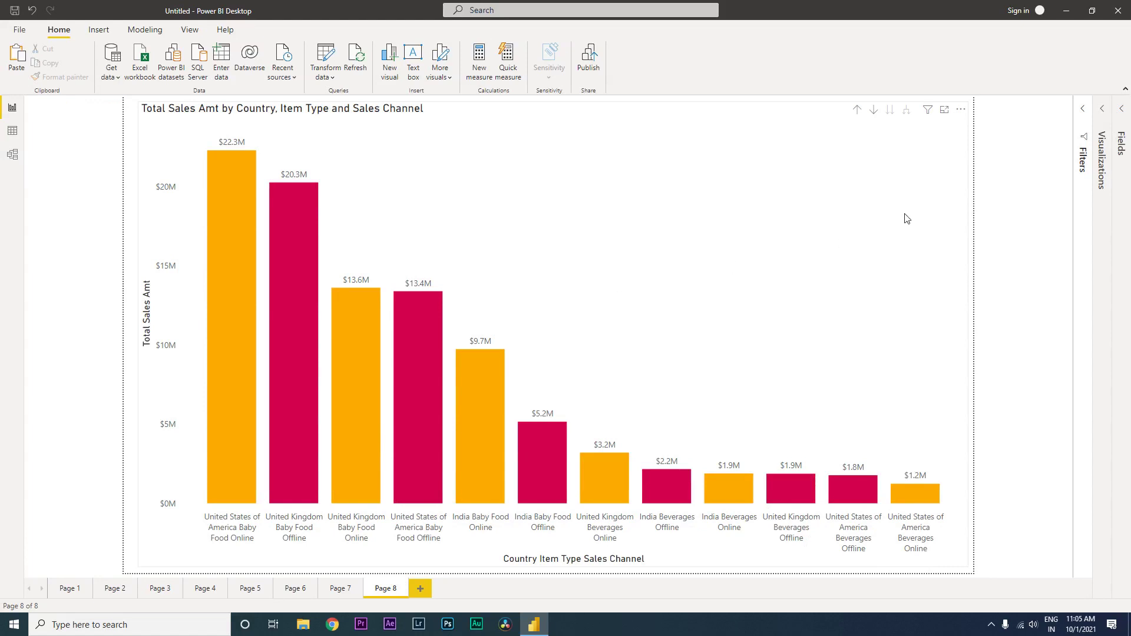
Step: Inspect the Page 8 chart's fields, then view the finished grouped chart on Page 7
click(1103, 109)
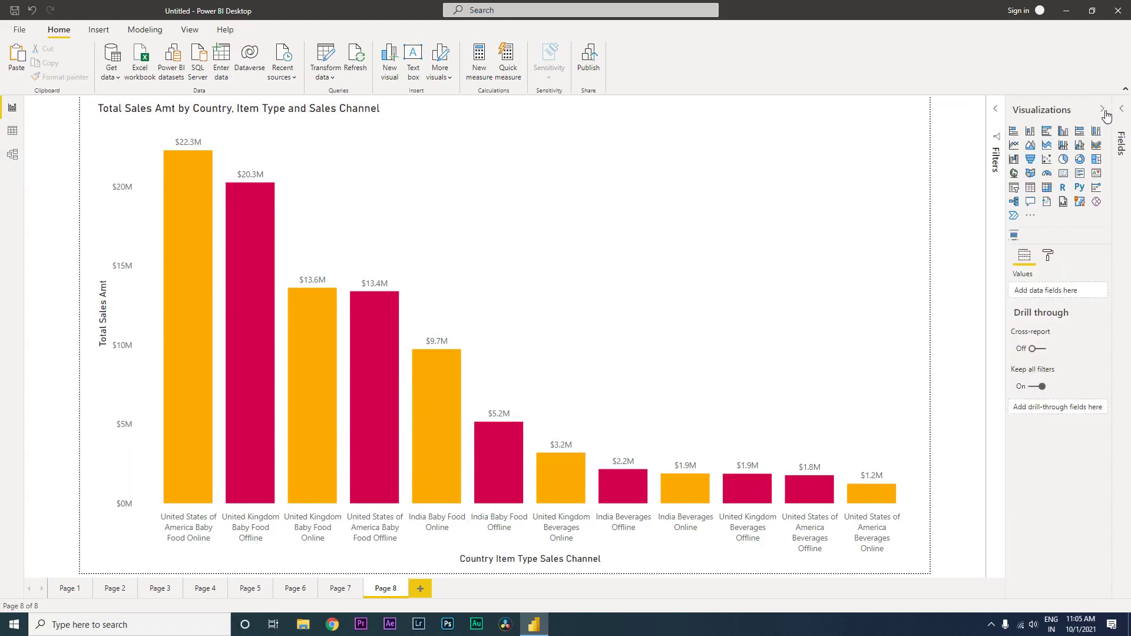
click(778, 318)
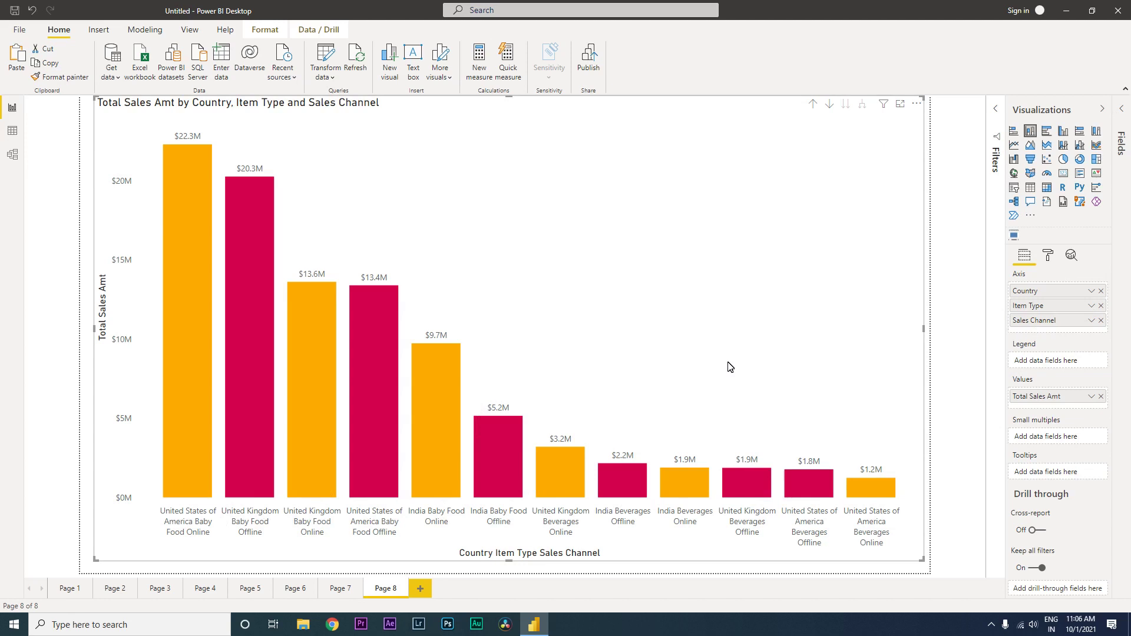
click(338, 589)
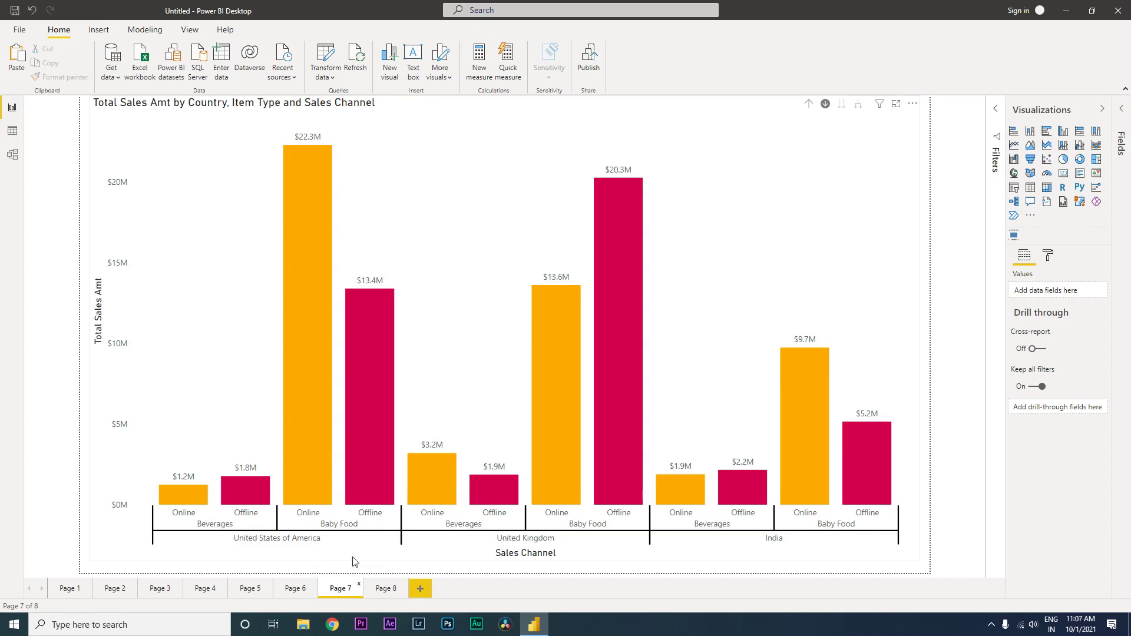
Step: Flip to Page 8 and back to Page 7's grouped chart
click(381, 590)
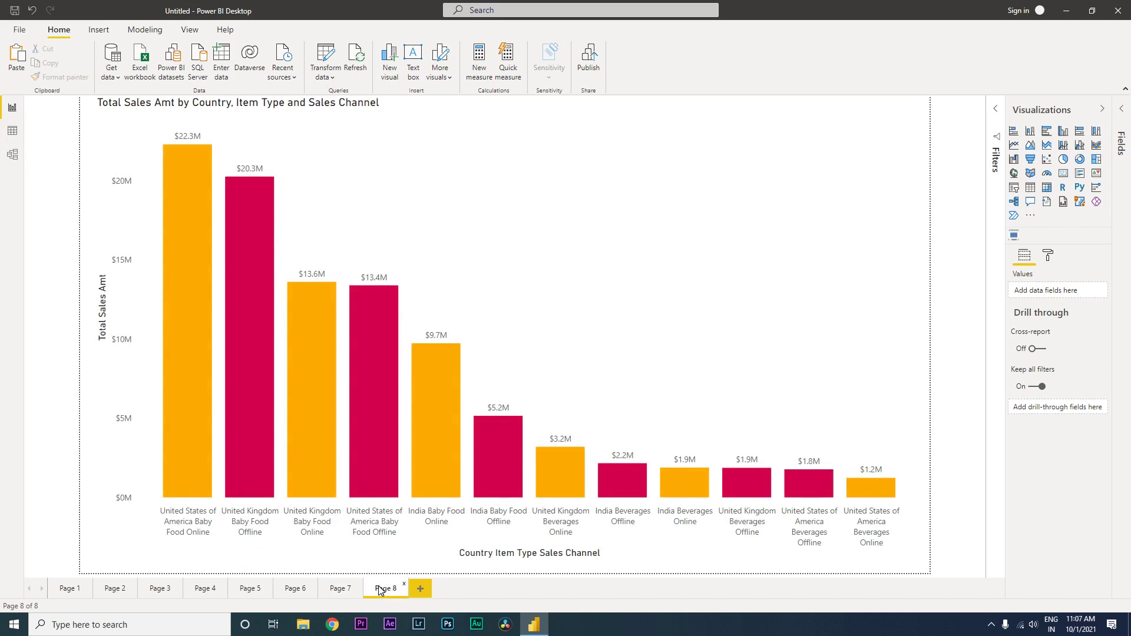
click(342, 590)
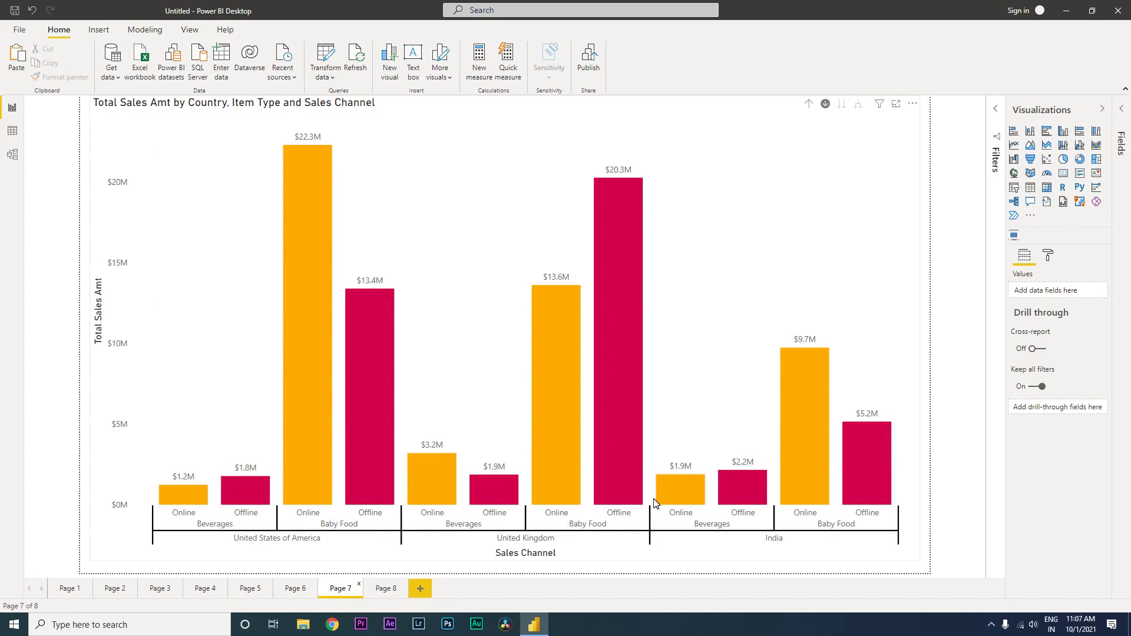
mouse_move(624, 489)
Step: On a new blank page, build a table of Country, Item Type and Sales Channel from 50000 Sales Records
click(419, 588)
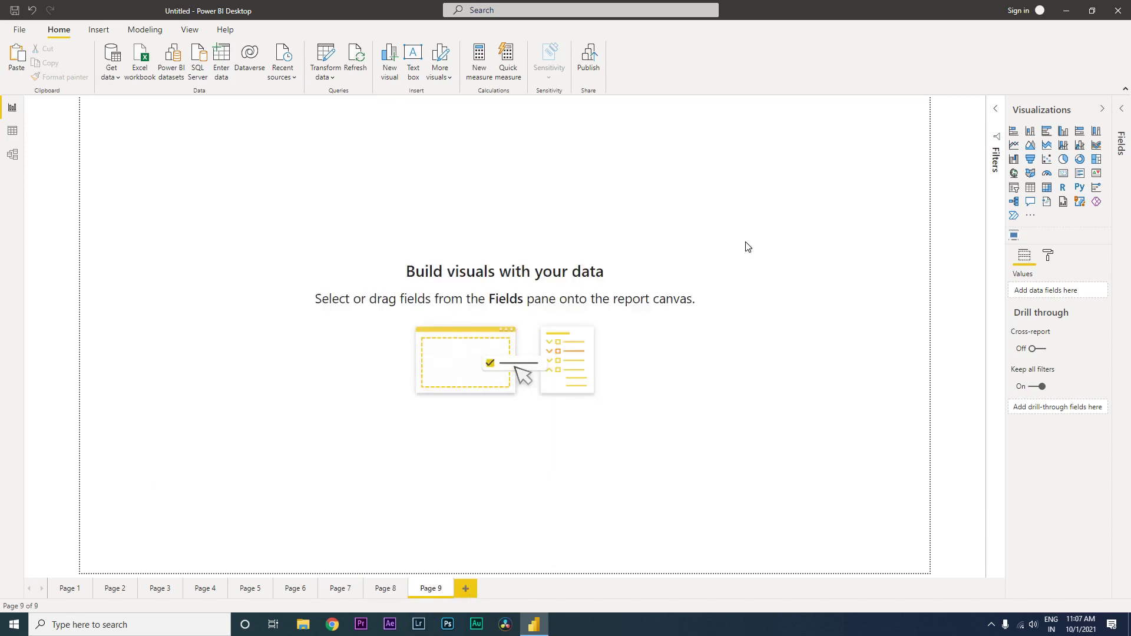
click(1122, 144)
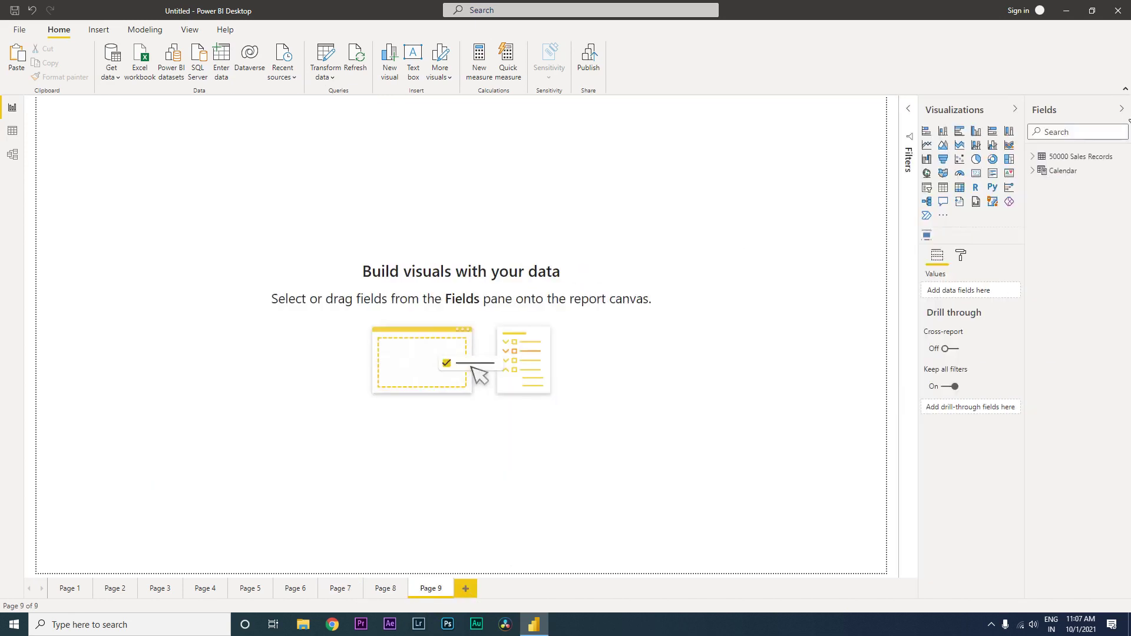
click(1033, 156)
drag(1082, 171, 971, 291)
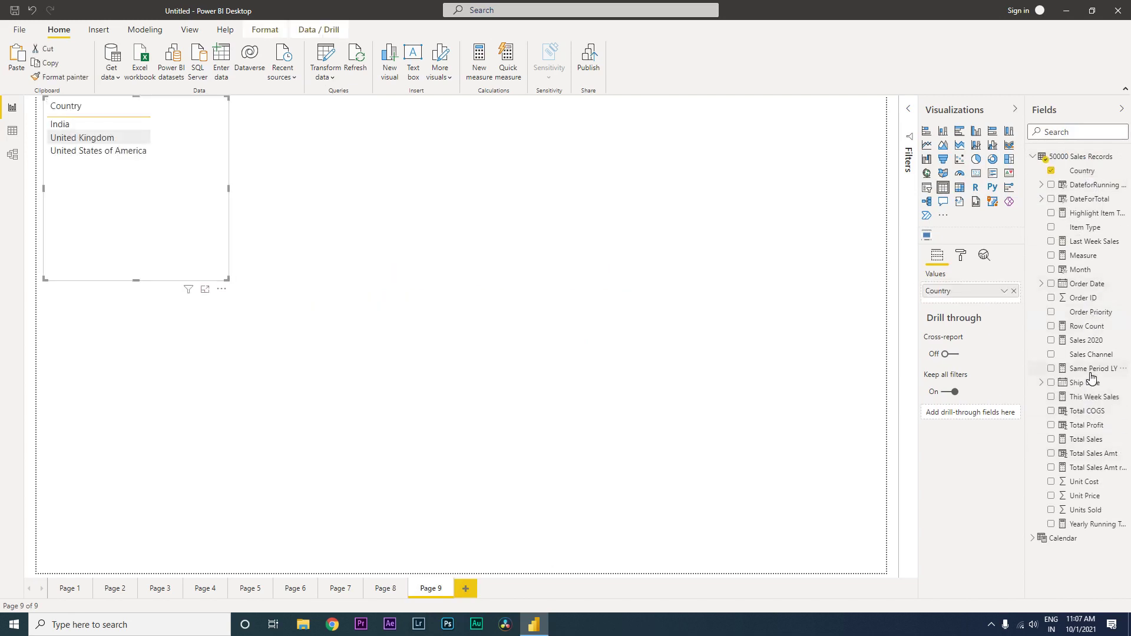
drag(1092, 231, 970, 304)
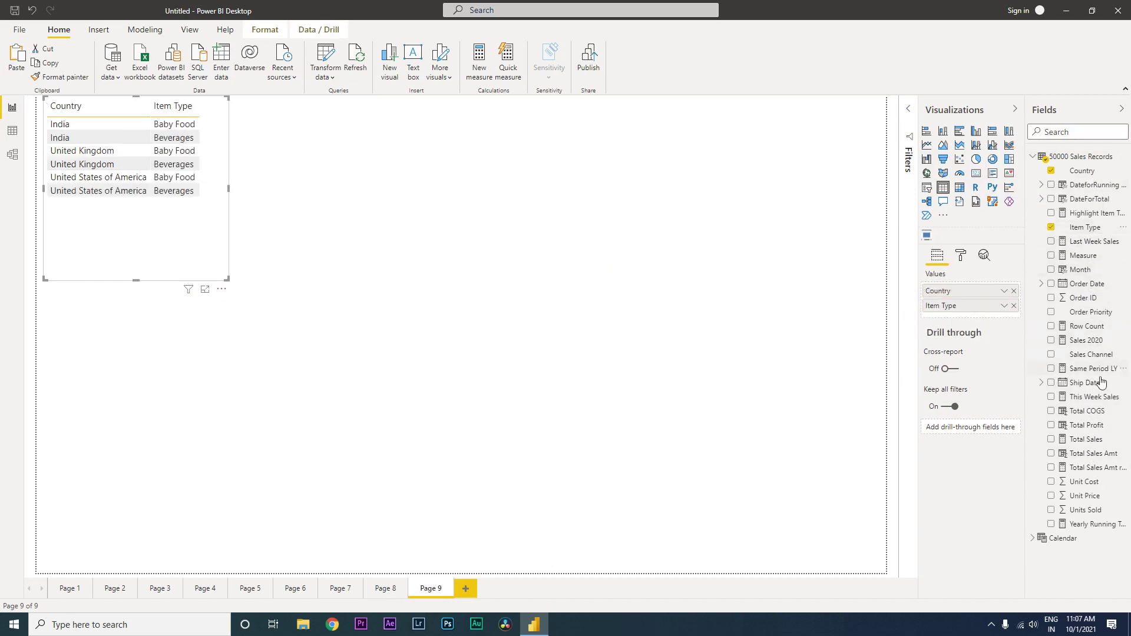
drag(1091, 354, 978, 319)
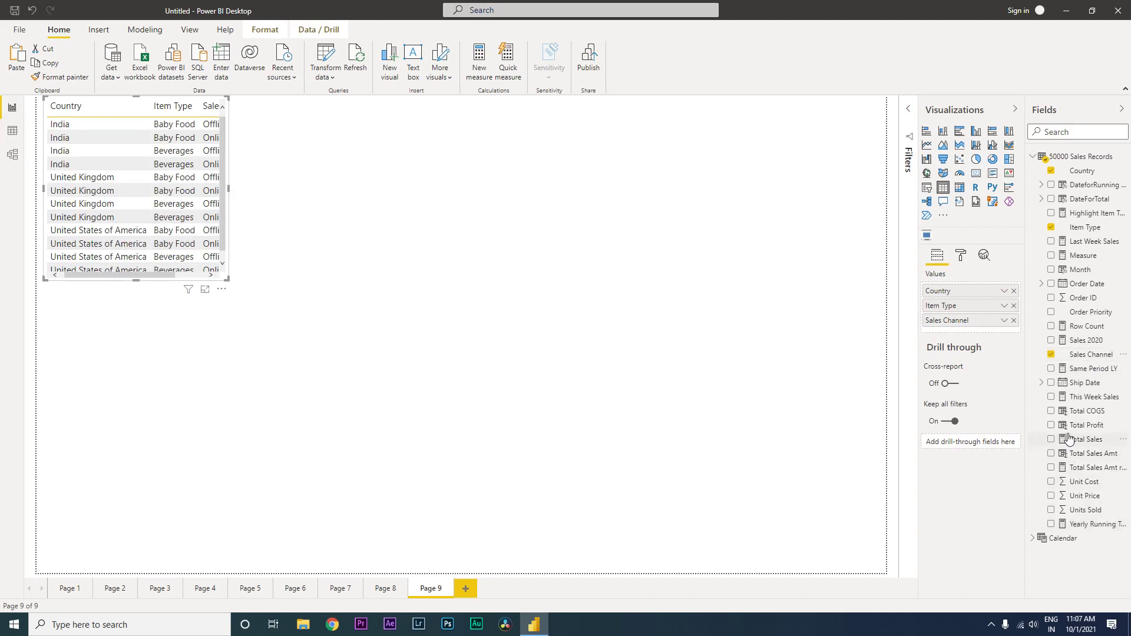
Step: Add Total Sales Amt and turn the table into an enlarged, centred clustered column chart
click(1052, 453)
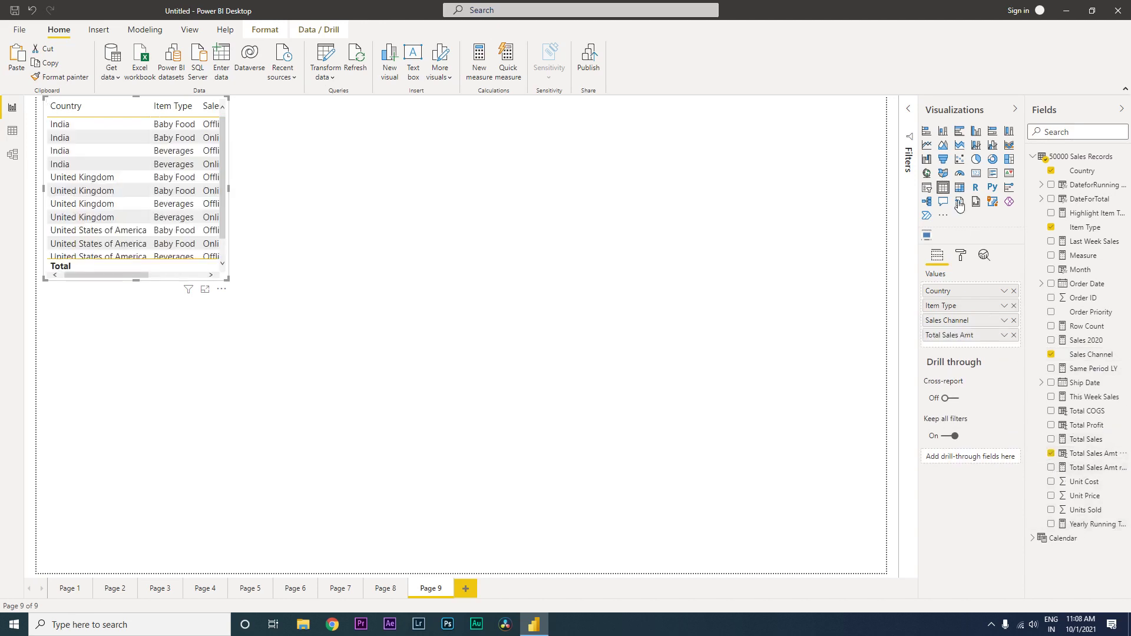
click(949, 132)
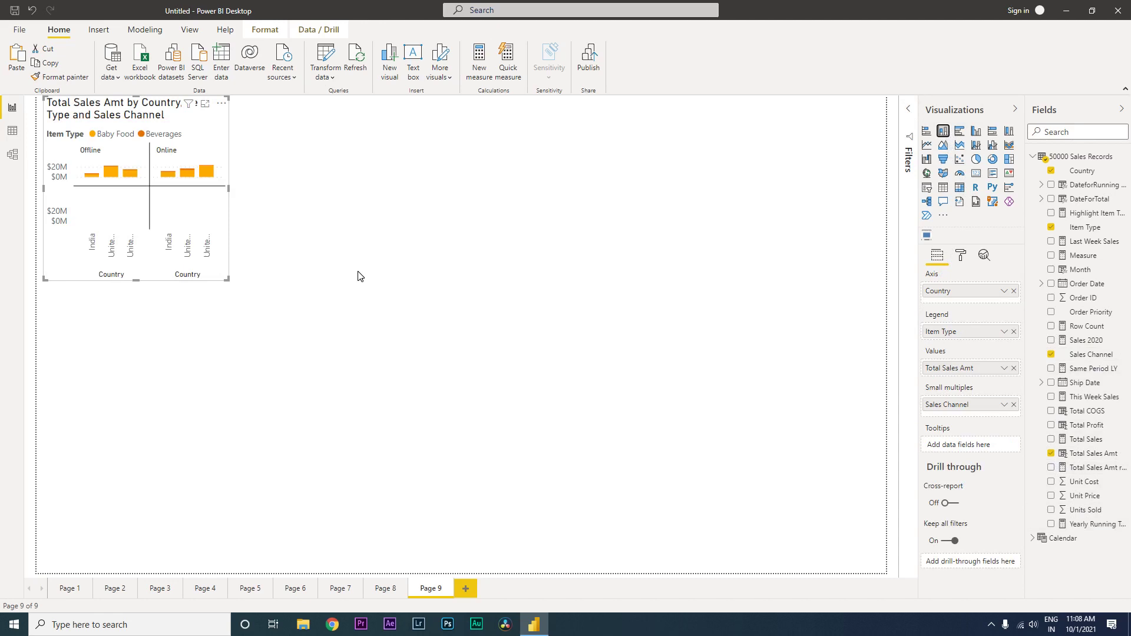
click(977, 135)
drag(229, 279, 656, 493)
drag(453, 129, 533, 163)
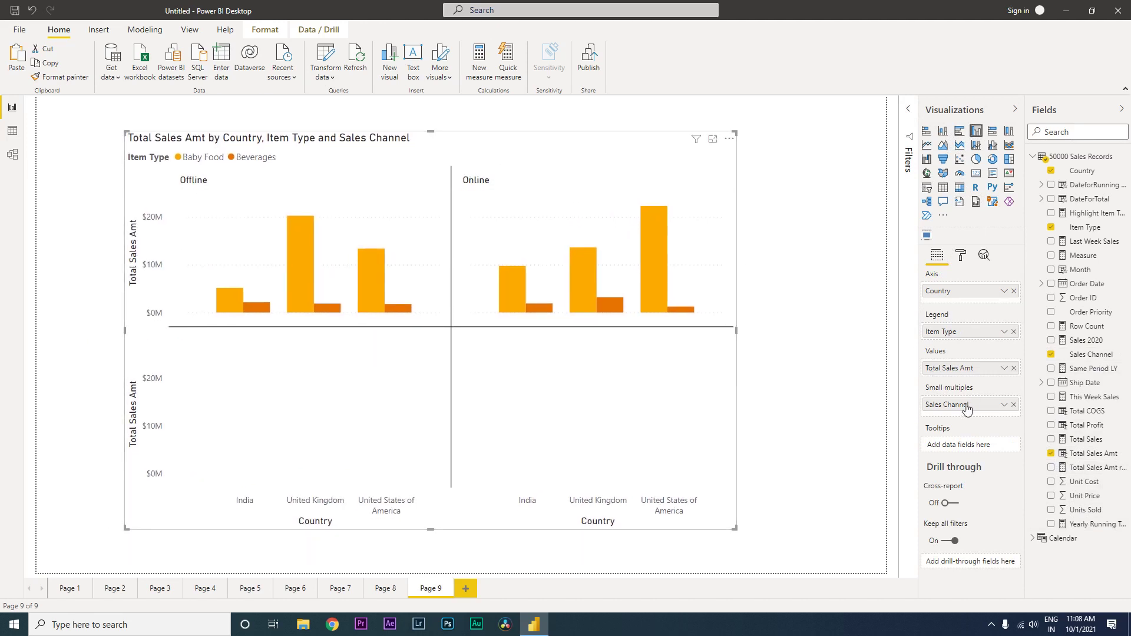
Step: Move Sales Channel and Item Type onto the axis under Country and enlarge the chart
drag(962, 411, 952, 304)
drag(953, 348, 958, 307)
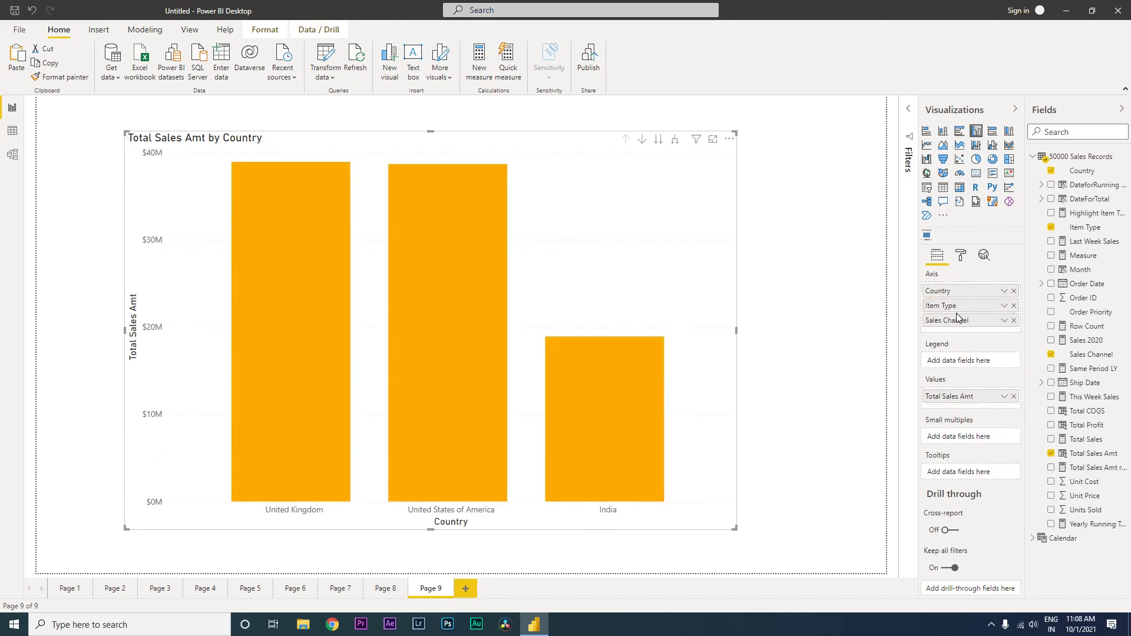
drag(575, 146, 516, 140)
drag(666, 505, 878, 565)
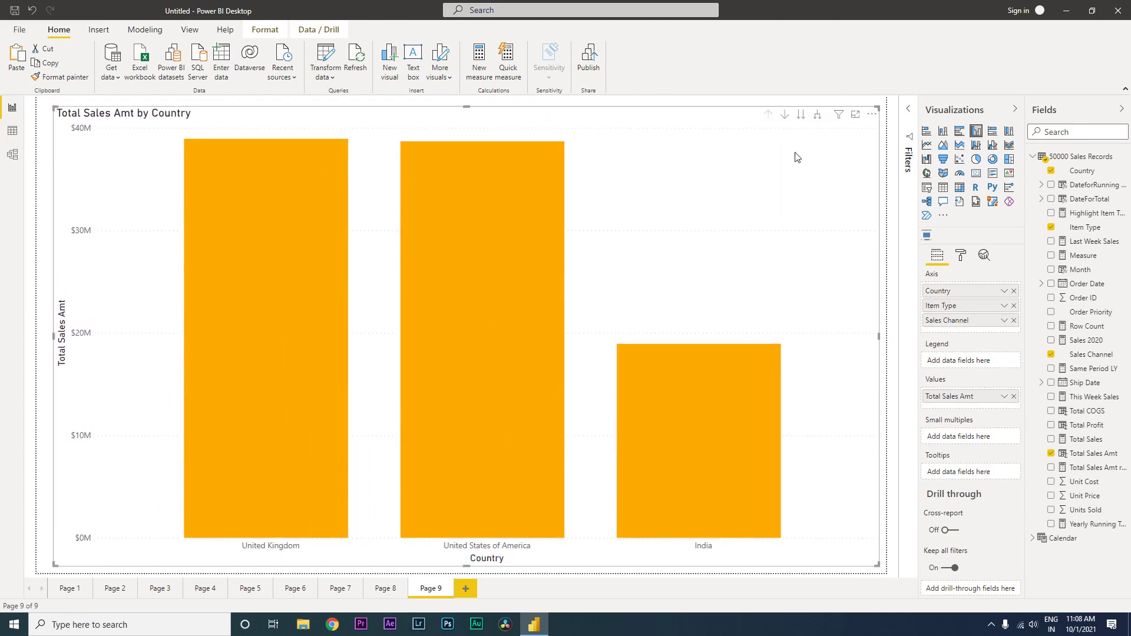
Step: Expand the axis two levels down to Sales Channel and stretch the chart across the page
click(818, 116)
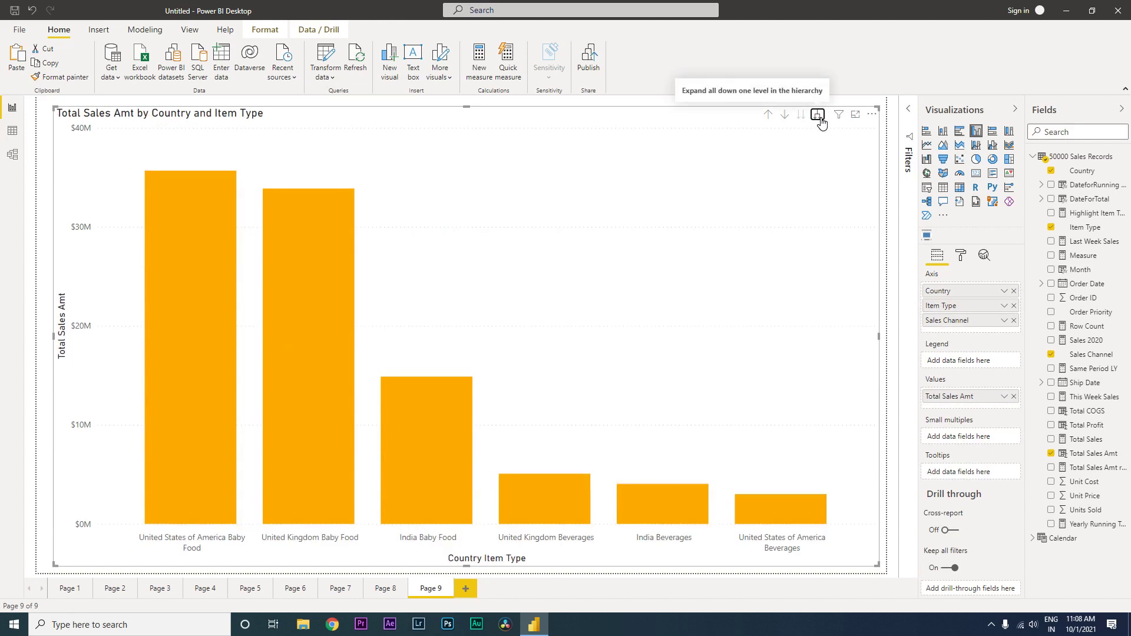
click(819, 119)
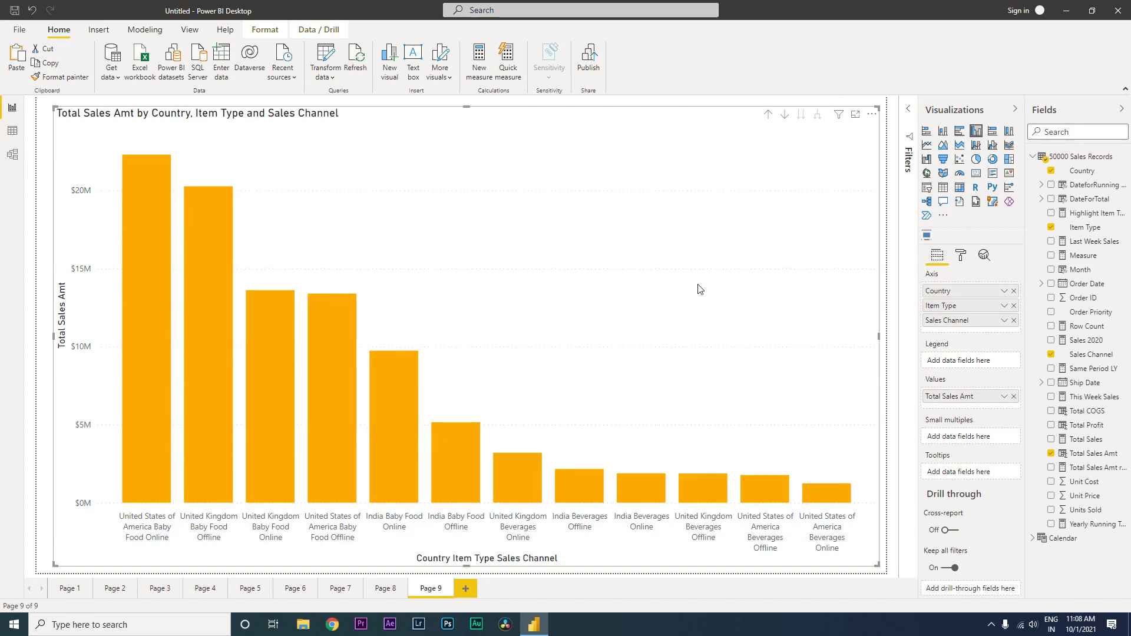
drag(559, 245, 541, 233)
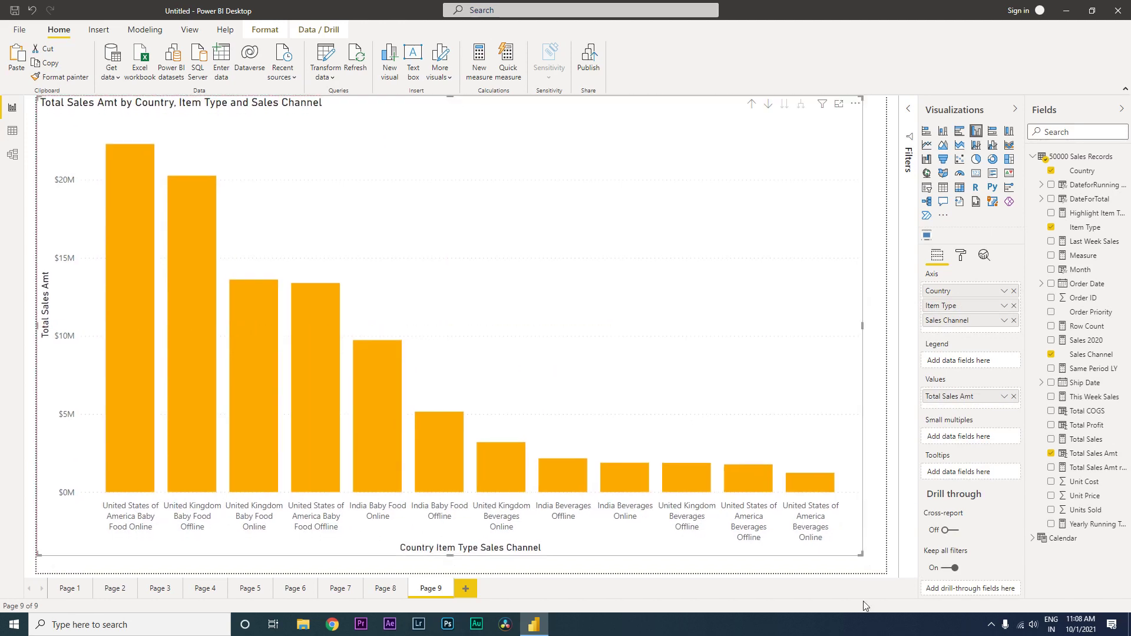
drag(863, 556, 898, 585)
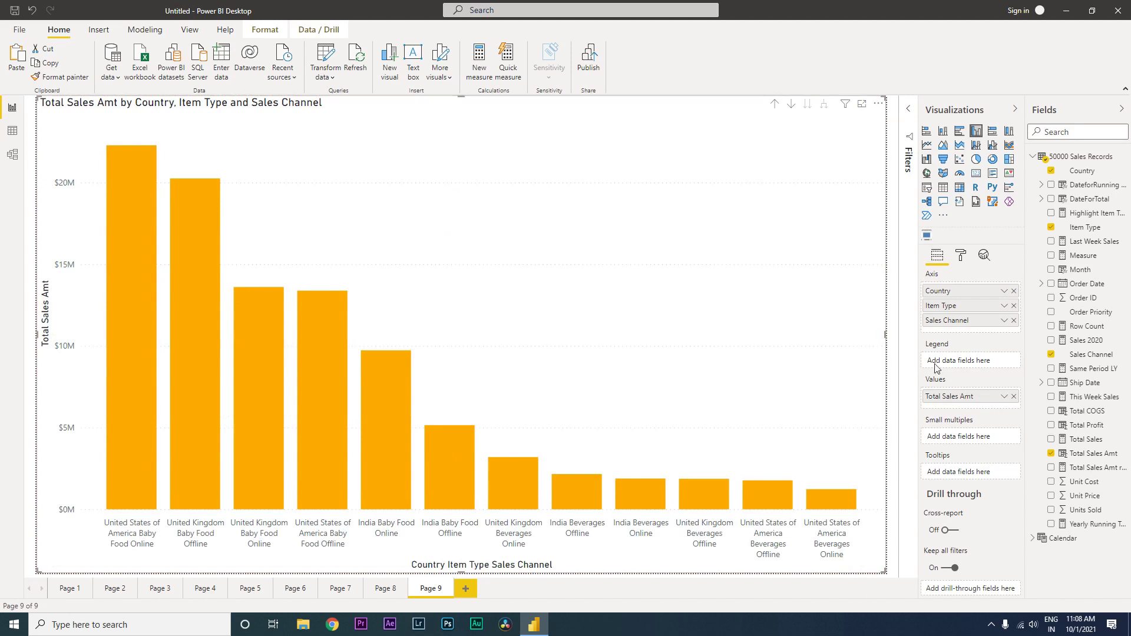
Step: Switch the chart's X axis Concatenate labels setting to Off
click(961, 256)
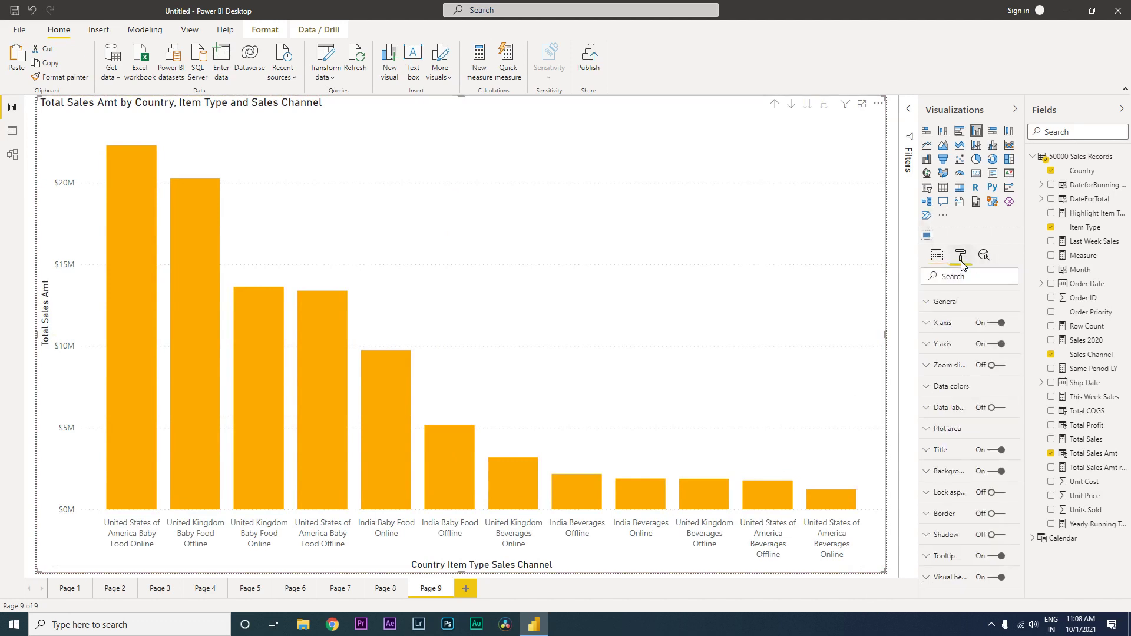
click(943, 323)
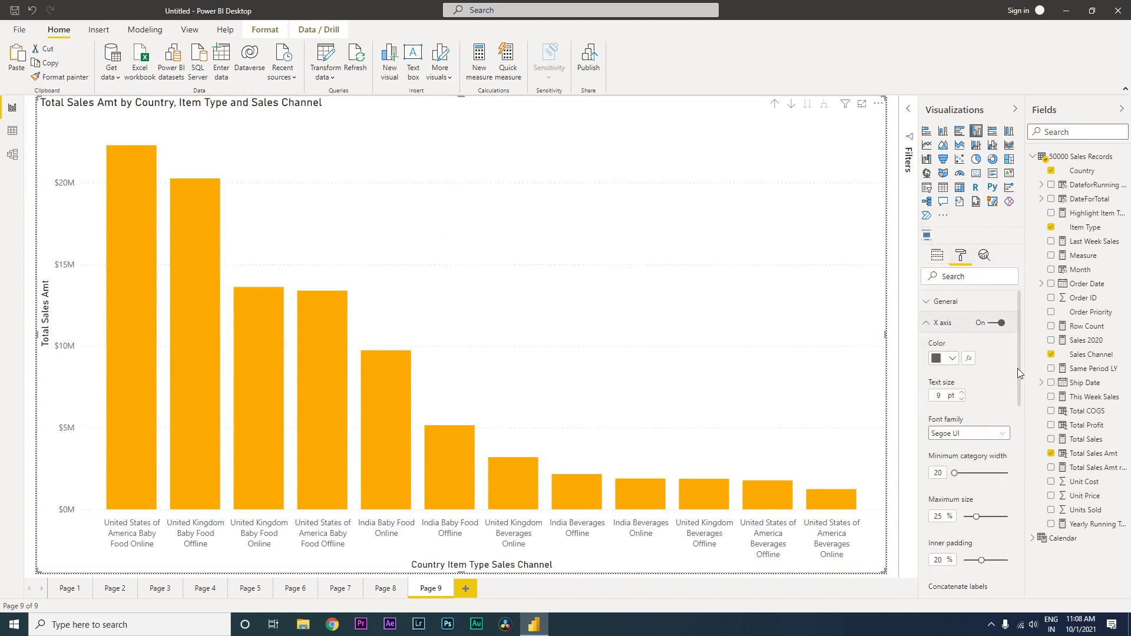
drag(1021, 316, 1018, 391)
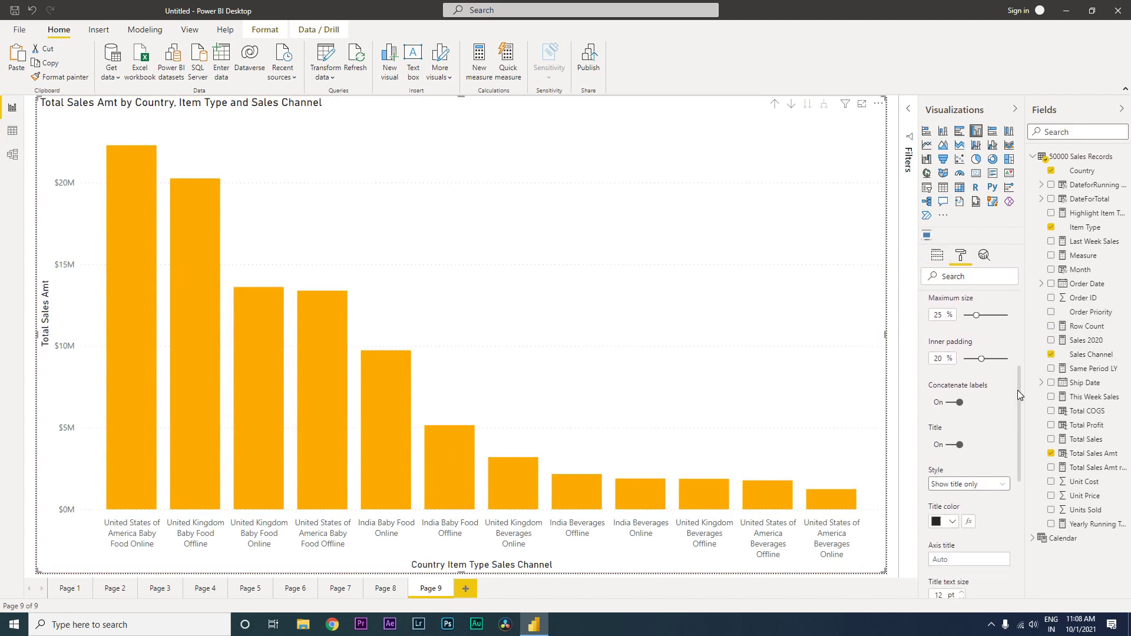
click(961, 404)
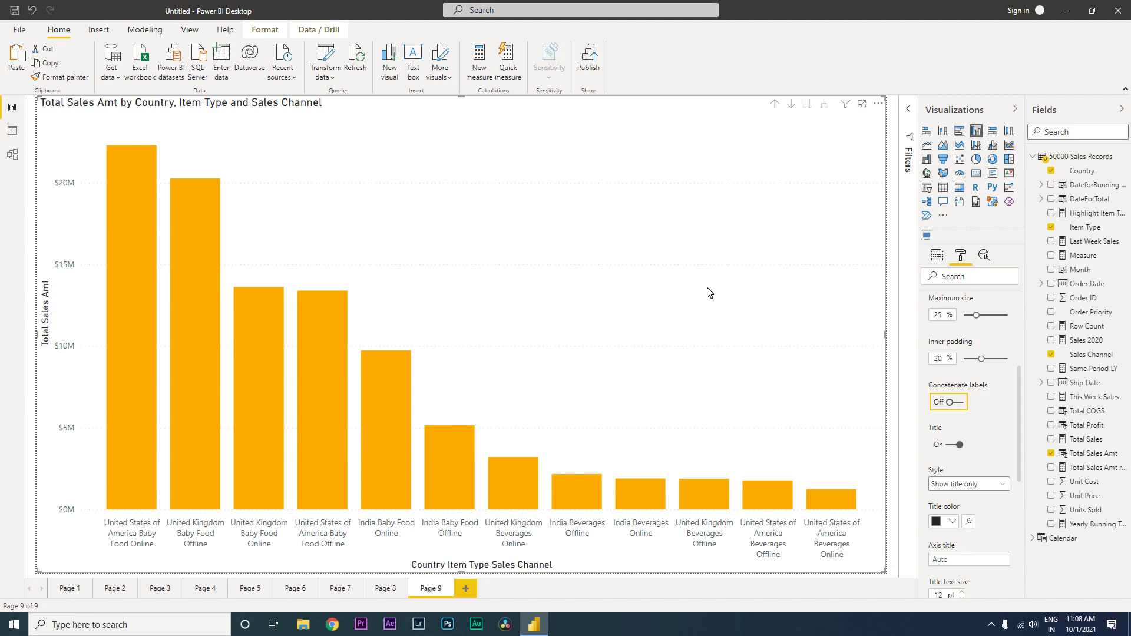
Step: Sort the chart by Country Item Type Sales Channel from its More options menu
click(879, 106)
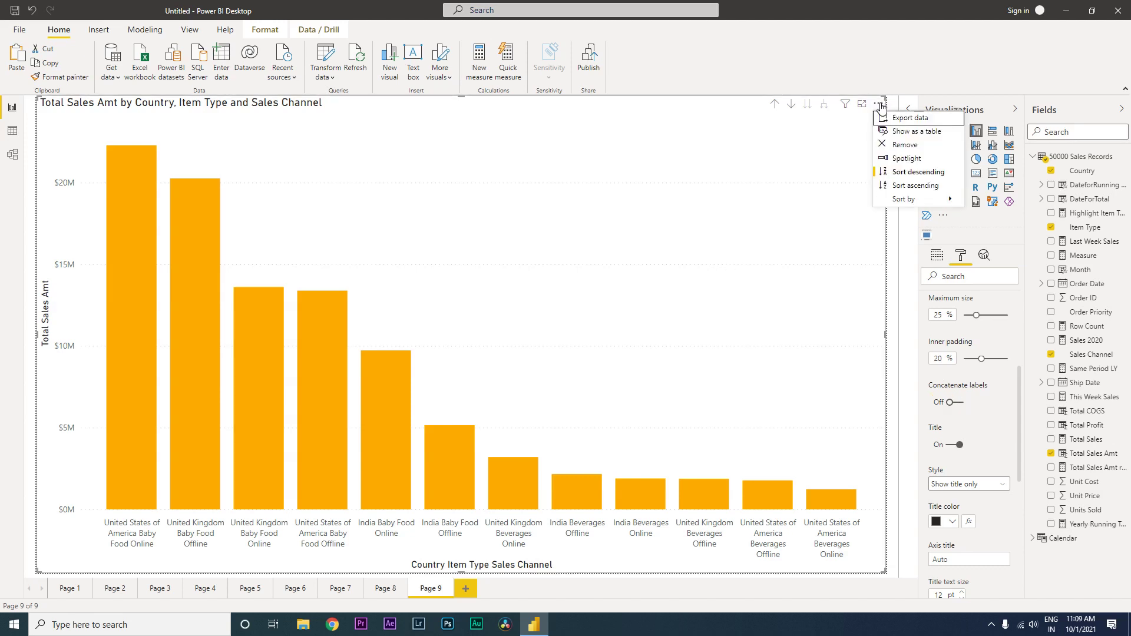
mouse_move(919, 200)
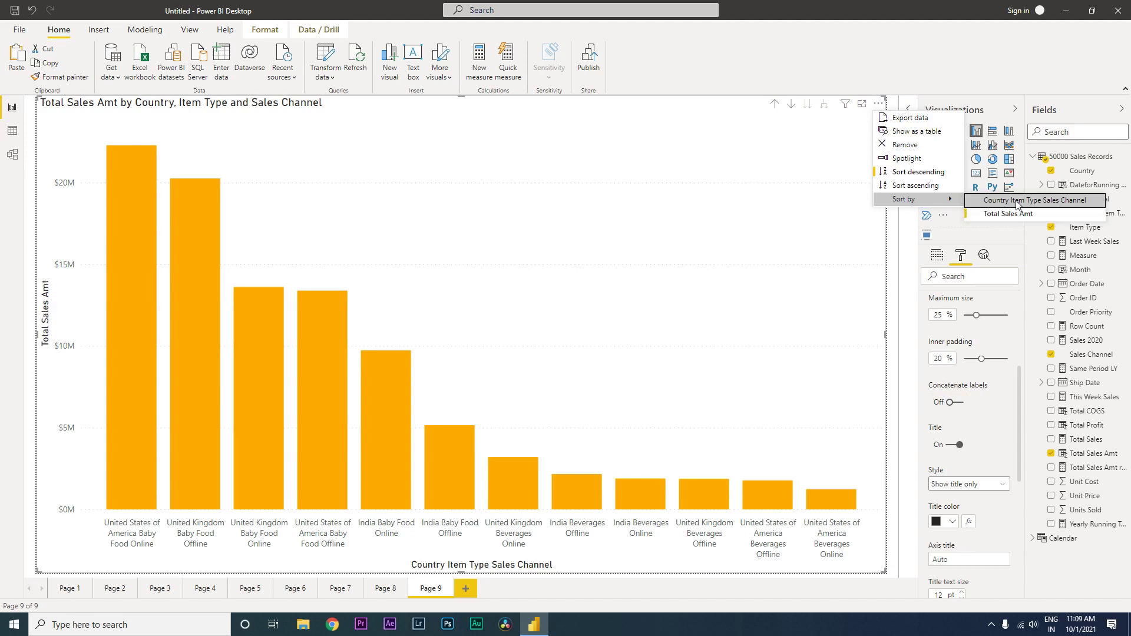
click(994, 202)
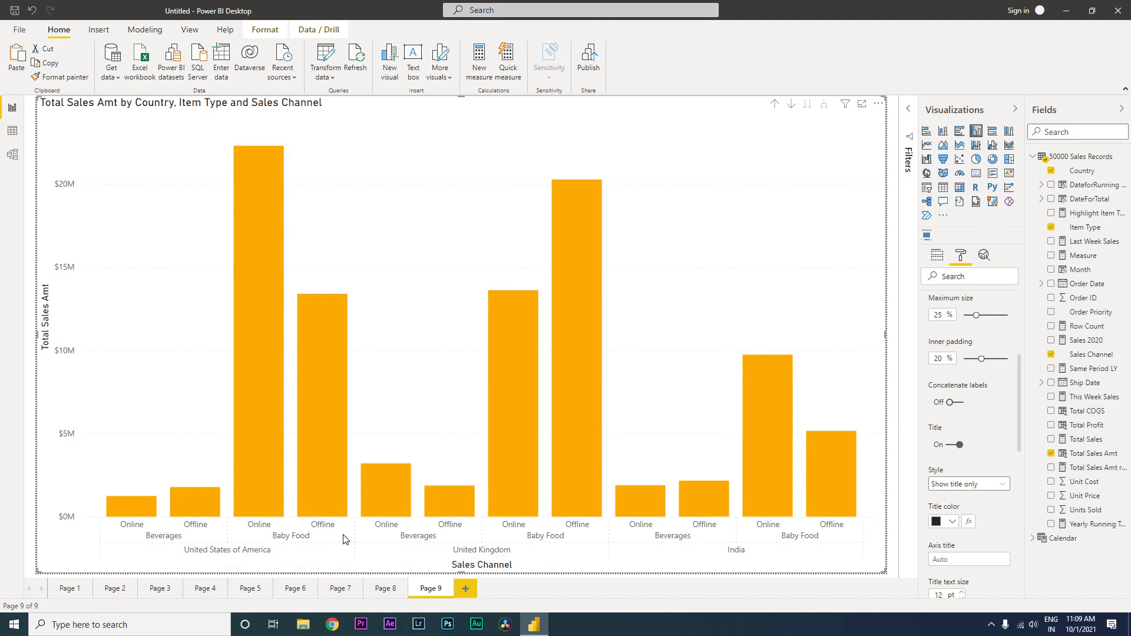
Step: Make the x-axis gridlines black, Solid style, with stroke width 2
drag(1020, 419, 1023, 323)
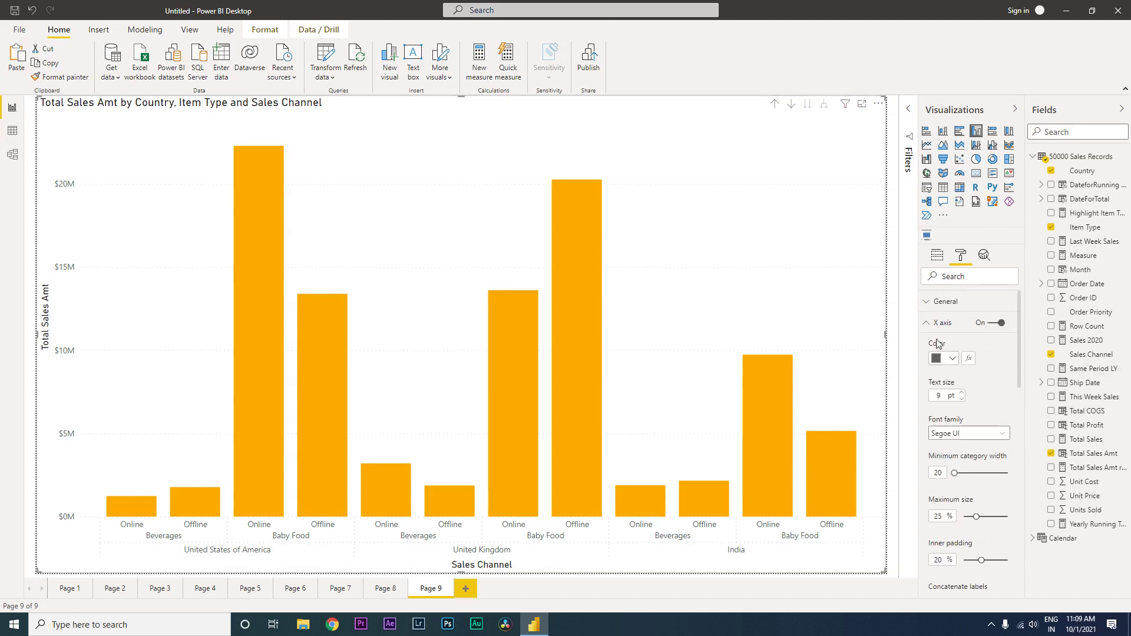
scroll(1020, 351, down, 5)
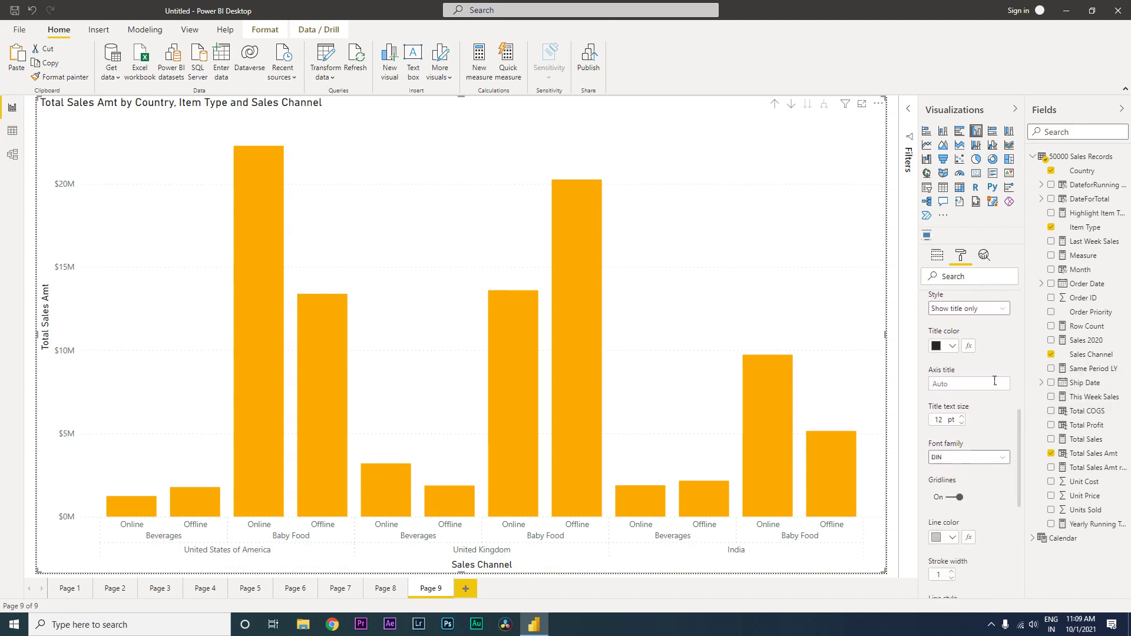
click(956, 538)
click(965, 347)
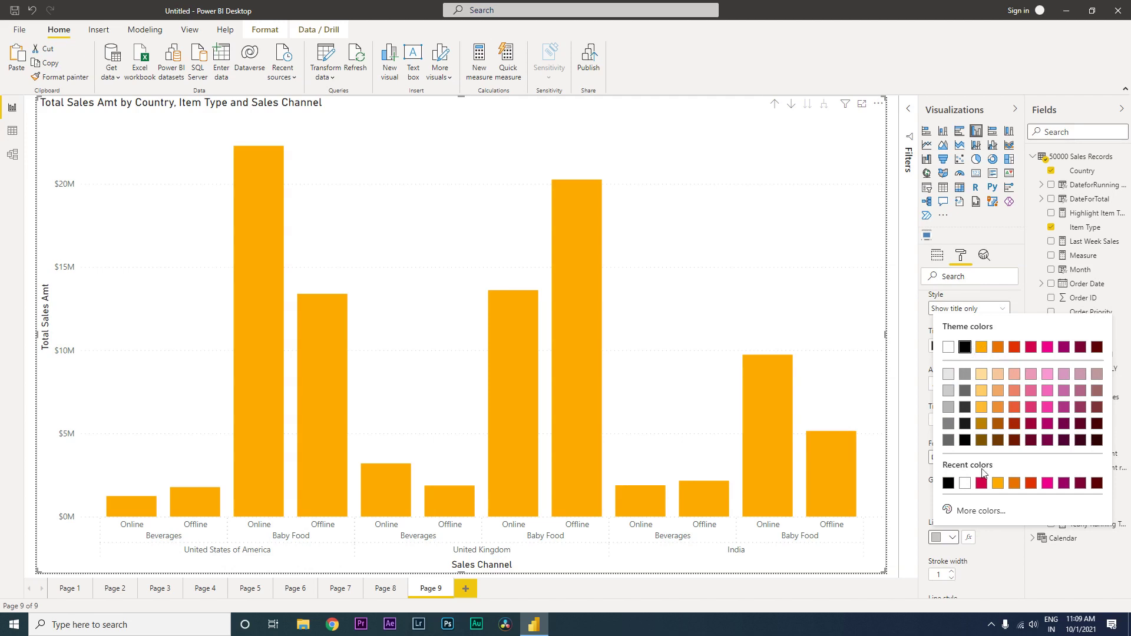
drag(1019, 425, 1020, 457)
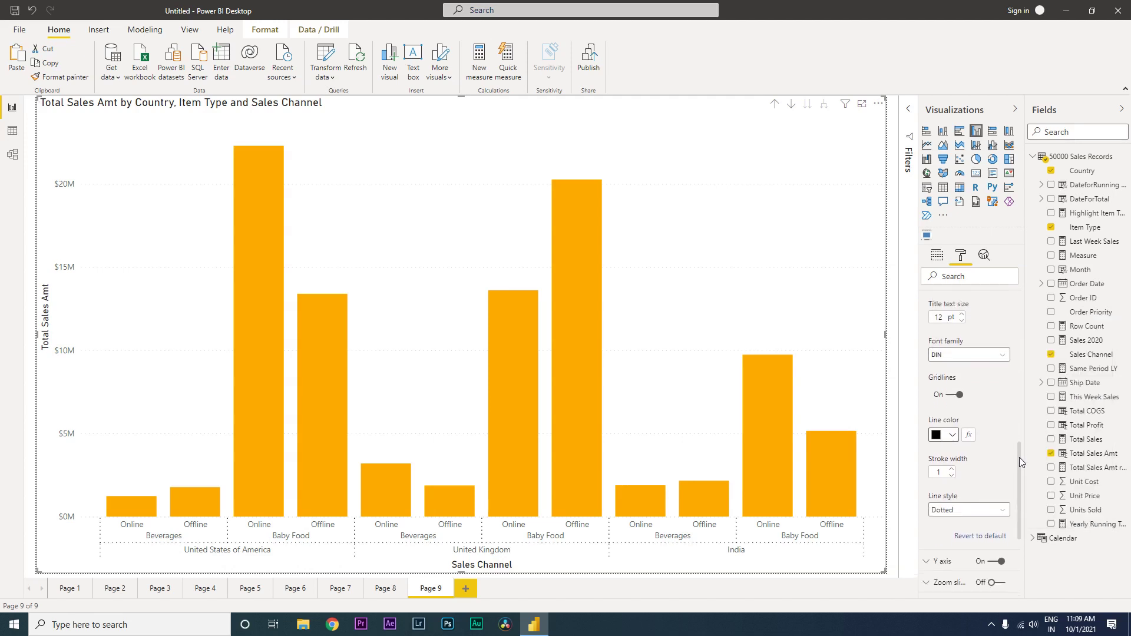
click(960, 508)
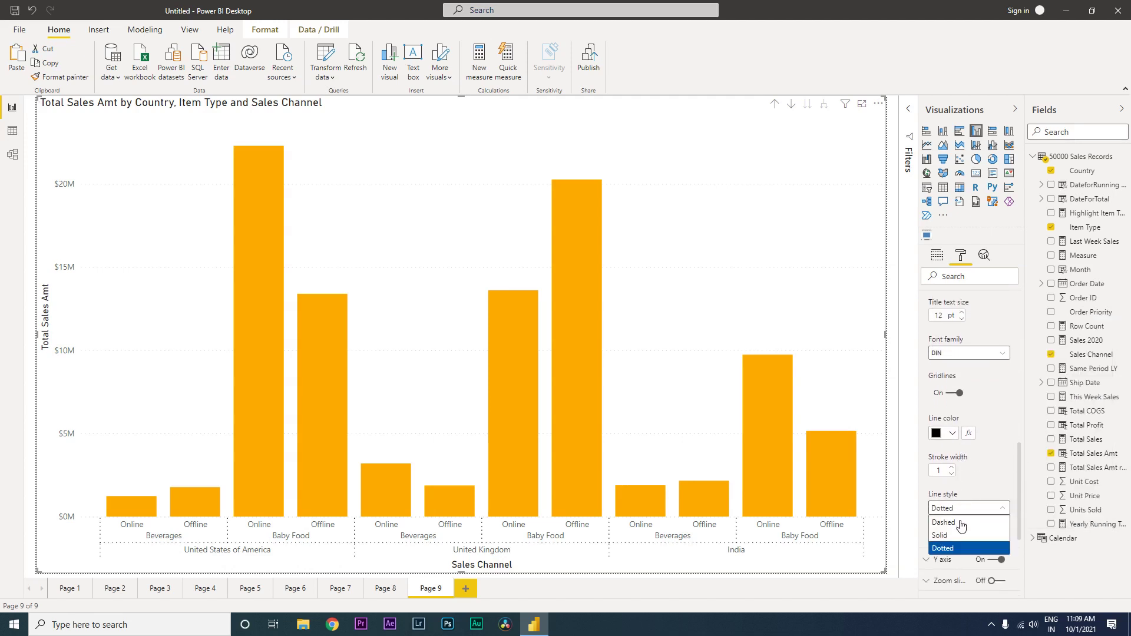
click(962, 536)
click(952, 466)
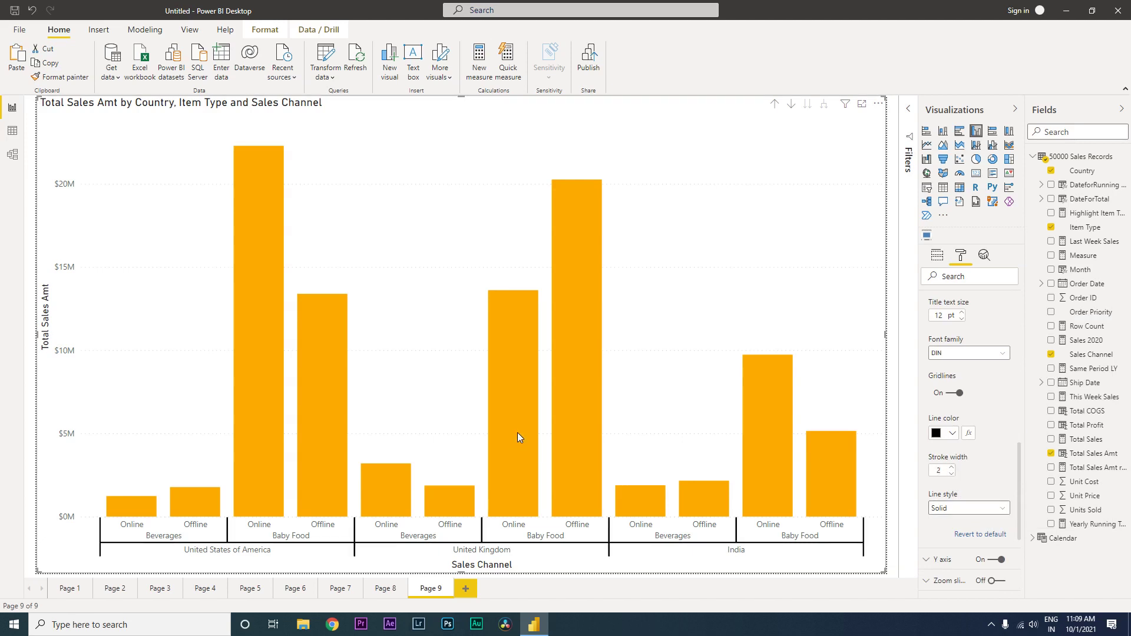
mouse_move(517, 432)
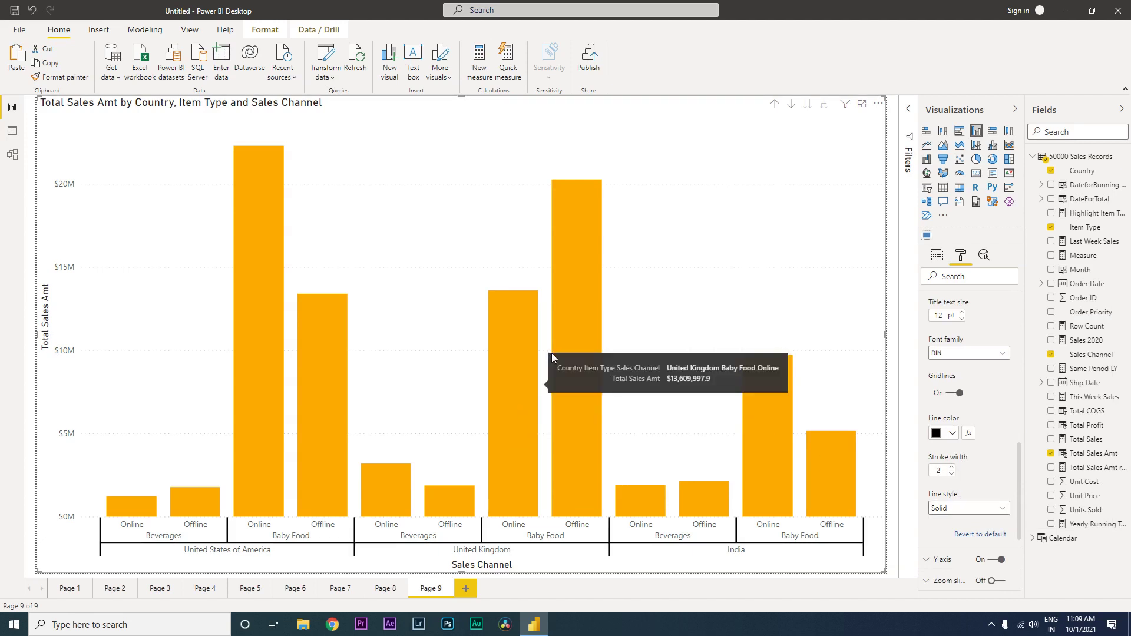
drag(1018, 465, 1021, 306)
Step: Collapse X axis, expand Data colors and turn Show all on
click(932, 324)
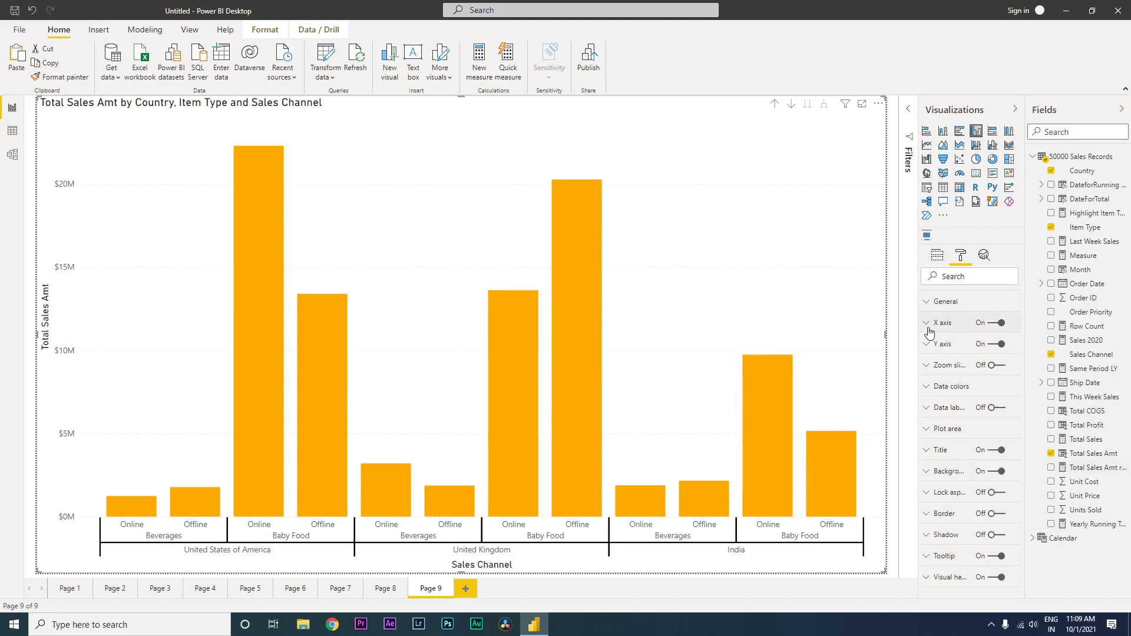
click(941, 390)
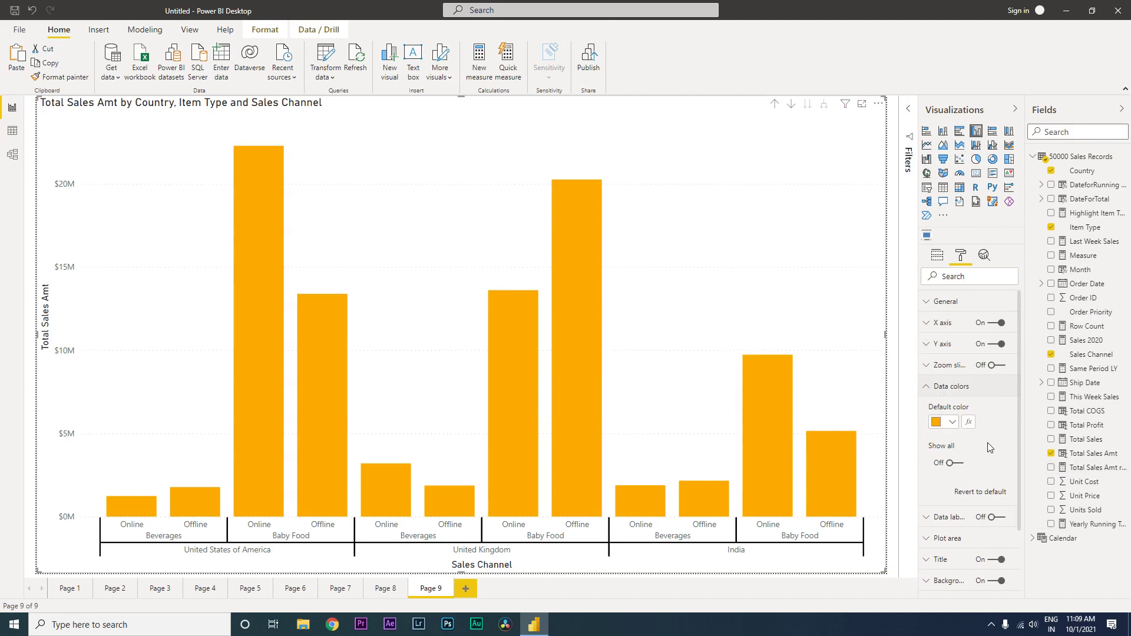
click(951, 464)
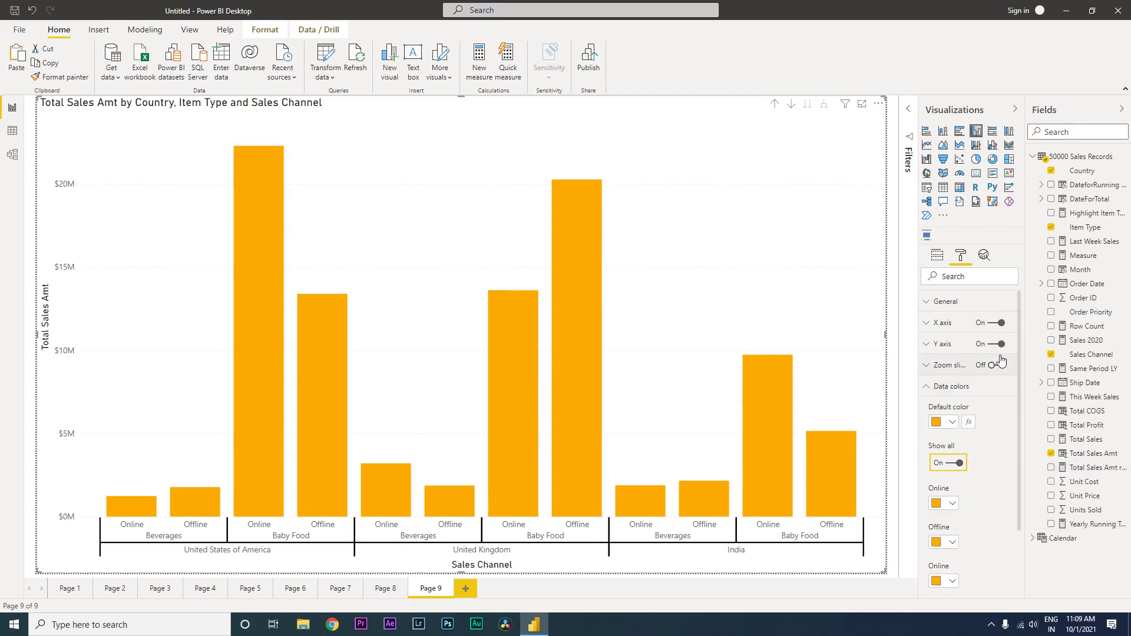
drag(1020, 345, 1016, 401)
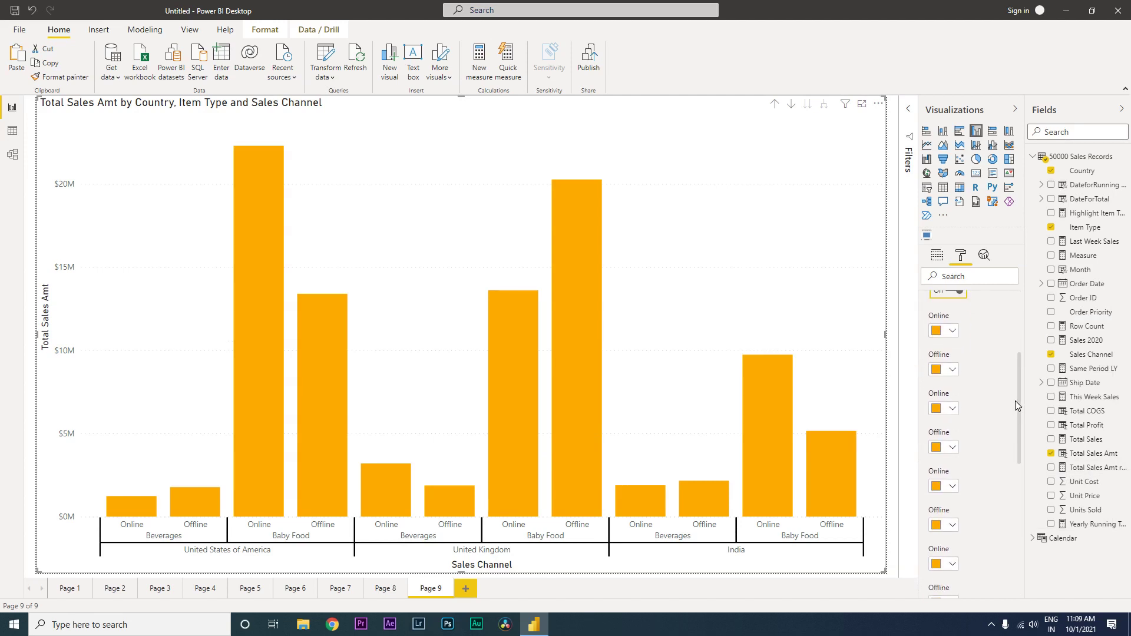
Step: Try red and pink on the first bar pair, then set the first Online bar back to orange
click(959, 334)
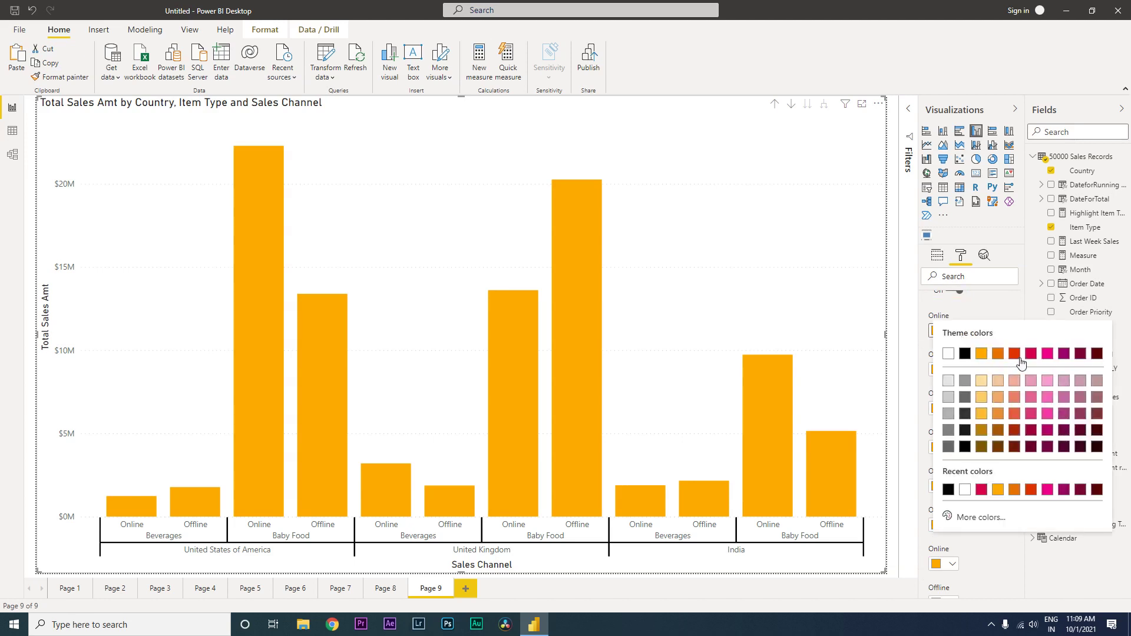
click(1015, 354)
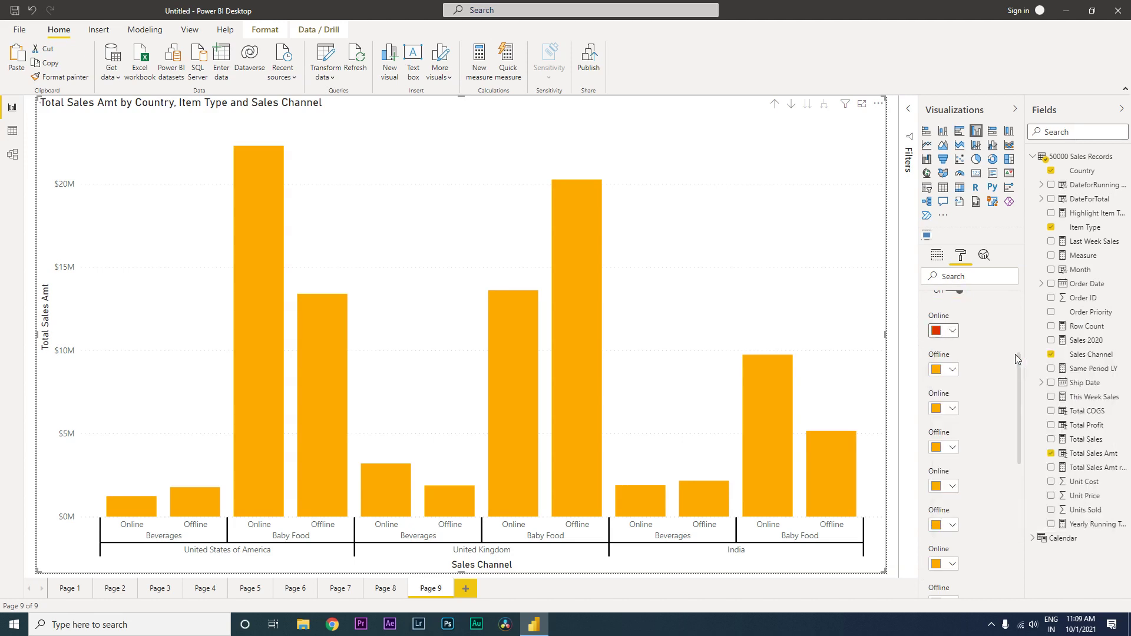
click(958, 370)
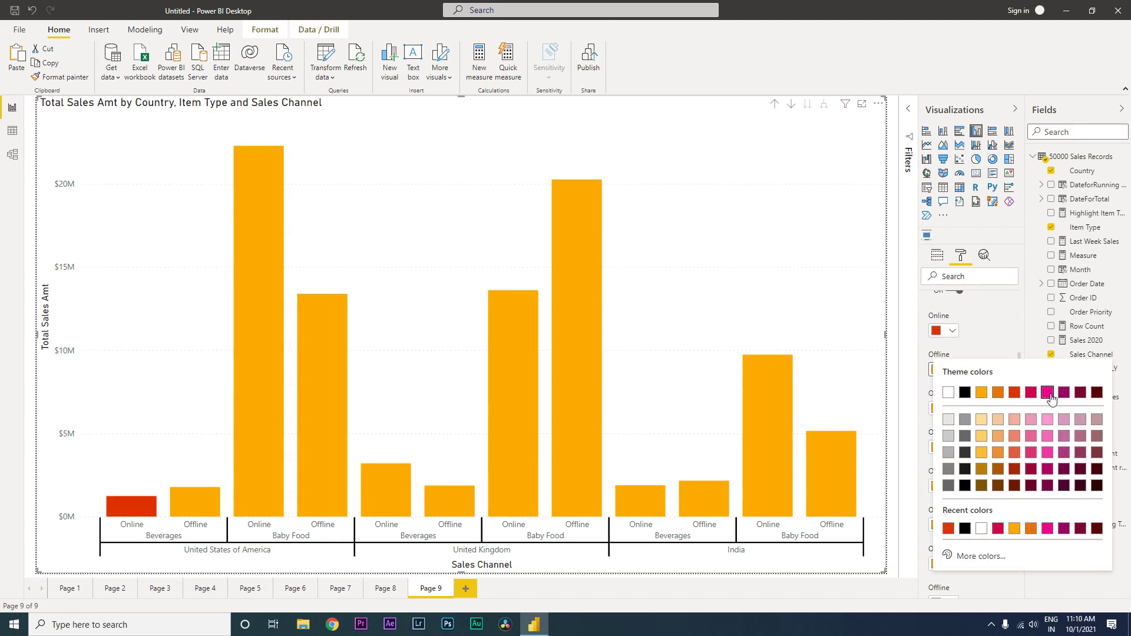
click(1048, 393)
click(955, 411)
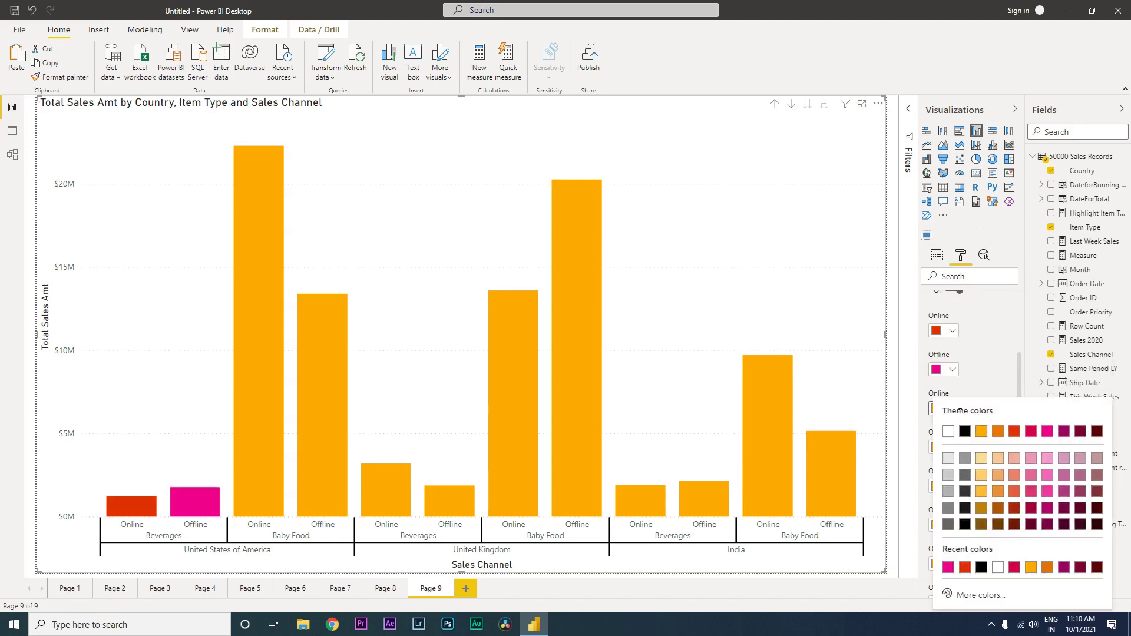
click(951, 334)
click(951, 333)
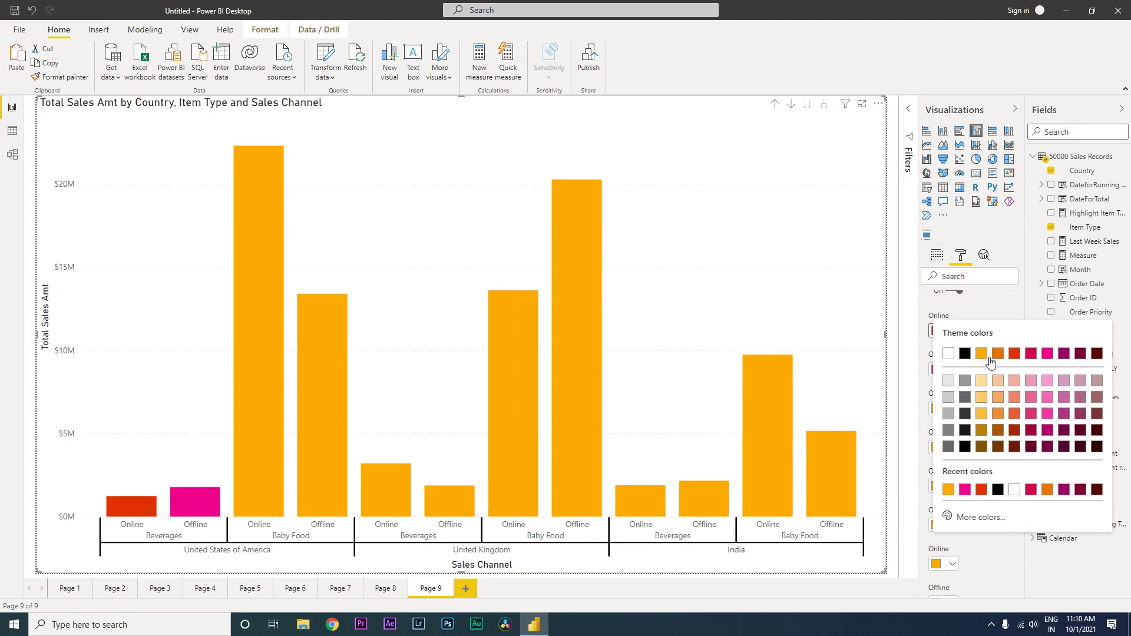
click(981, 354)
Step: Make the Offline bars red and keep the next Online bar orange
click(952, 369)
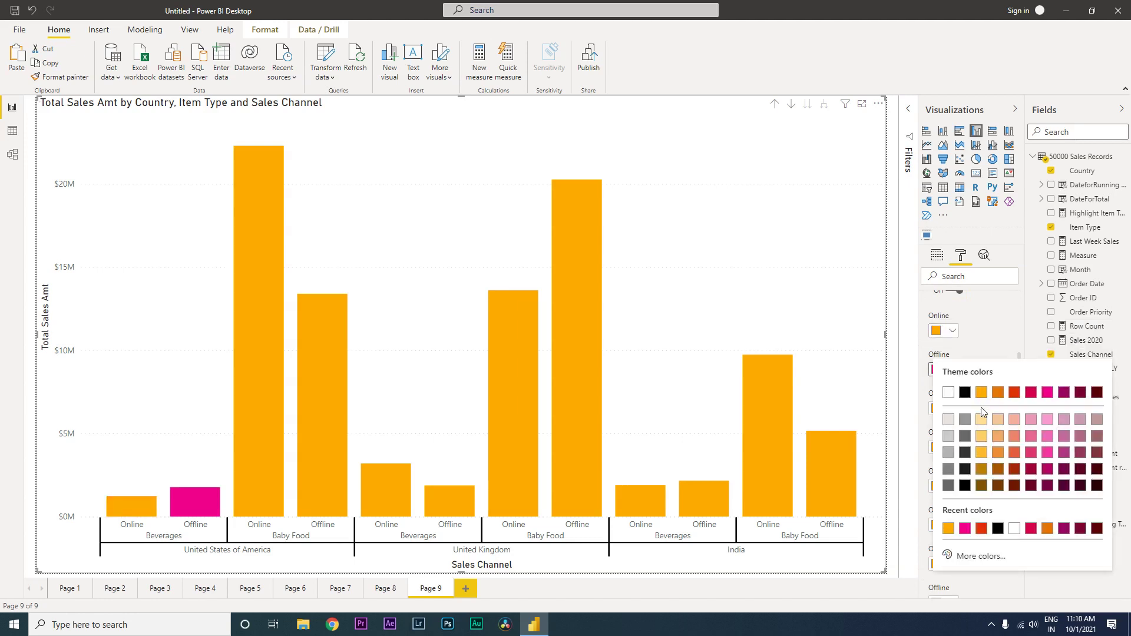
click(981, 528)
click(951, 409)
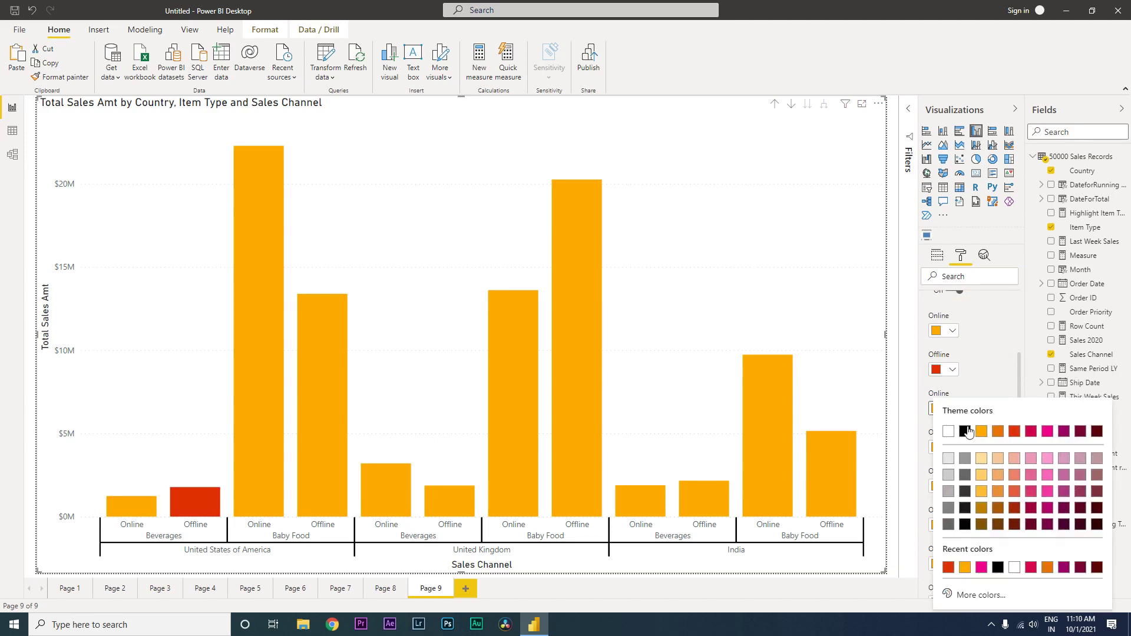
click(981, 432)
click(951, 447)
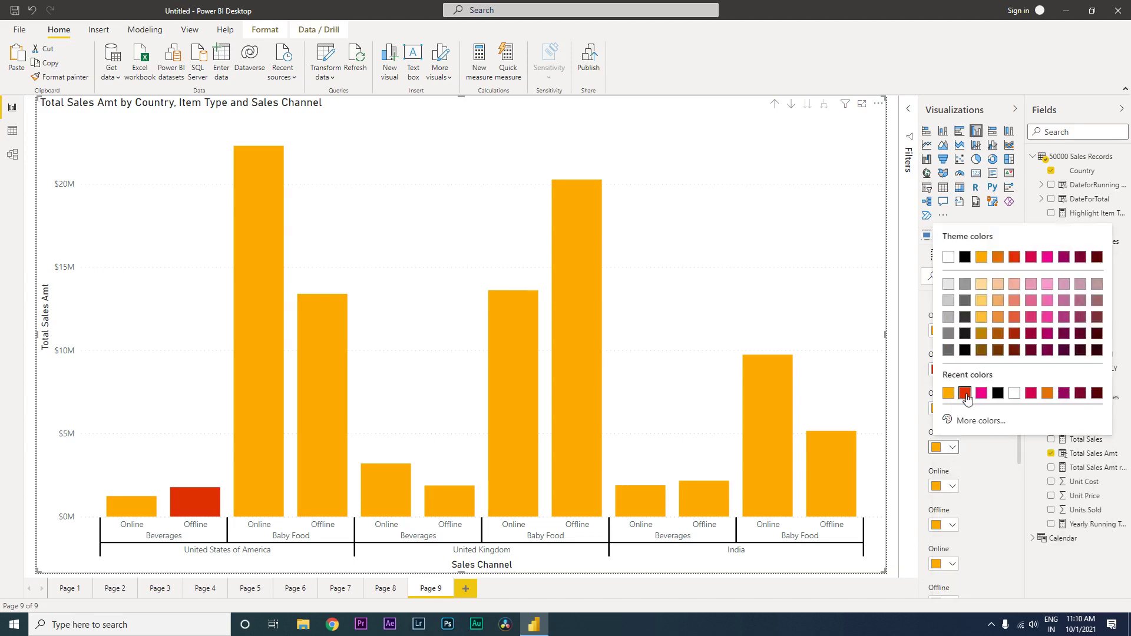
click(965, 395)
scroll(951, 539, down, 3)
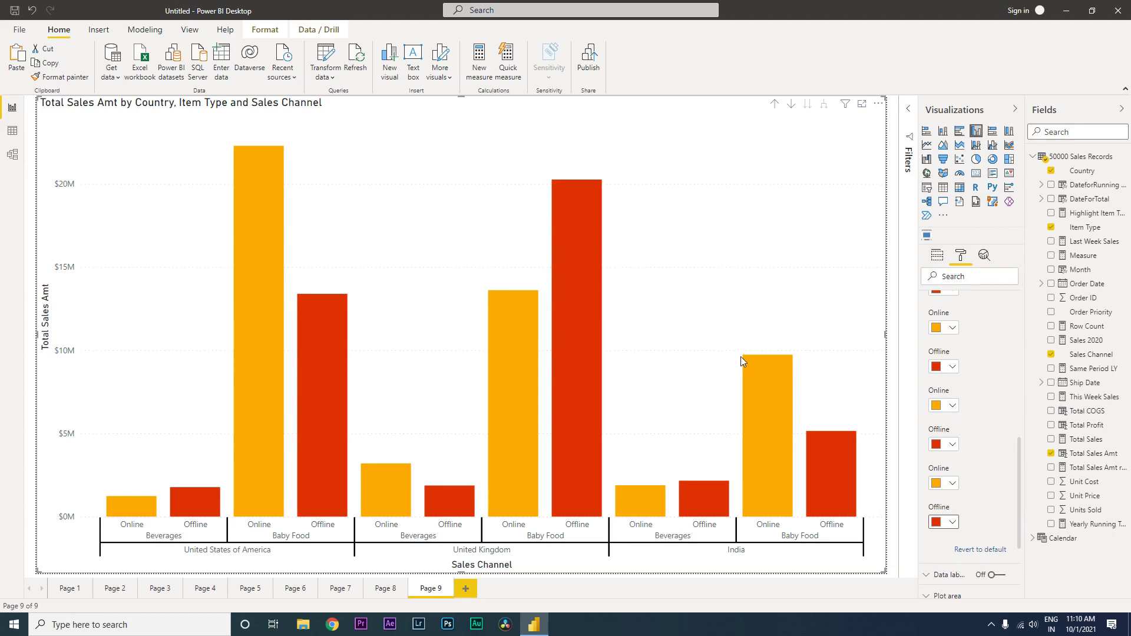
click(779, 110)
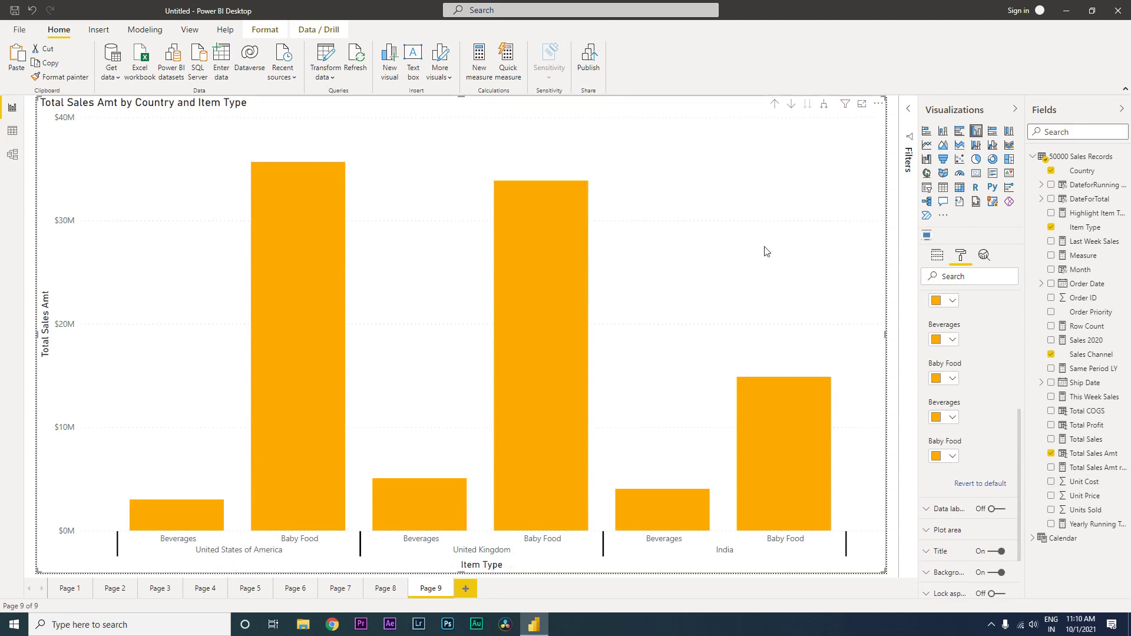
click(775, 105)
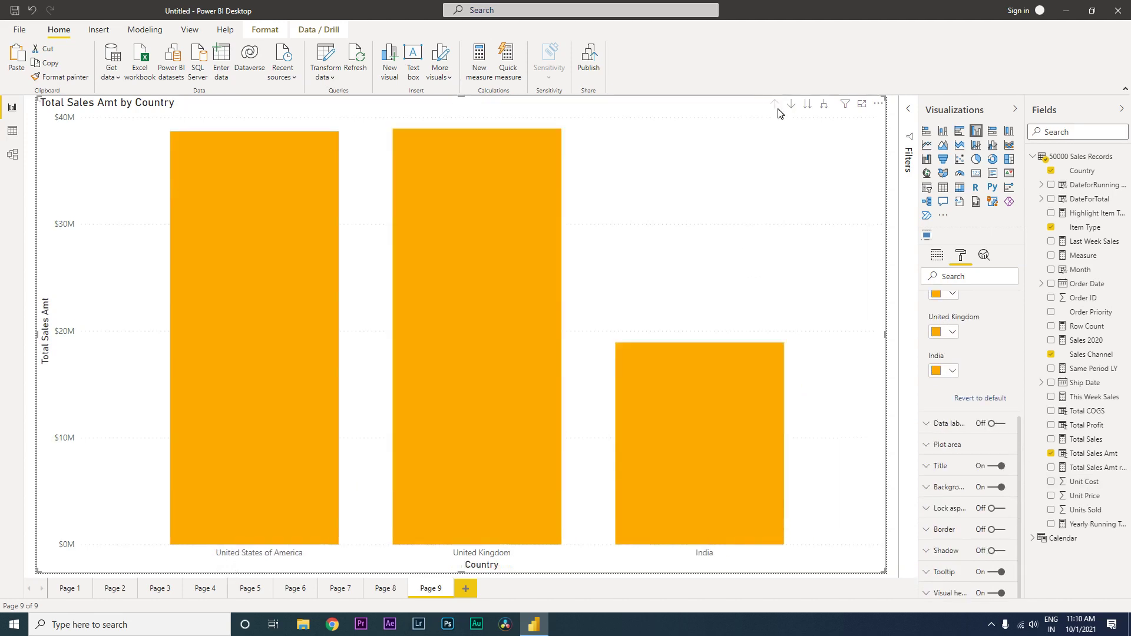
click(808, 105)
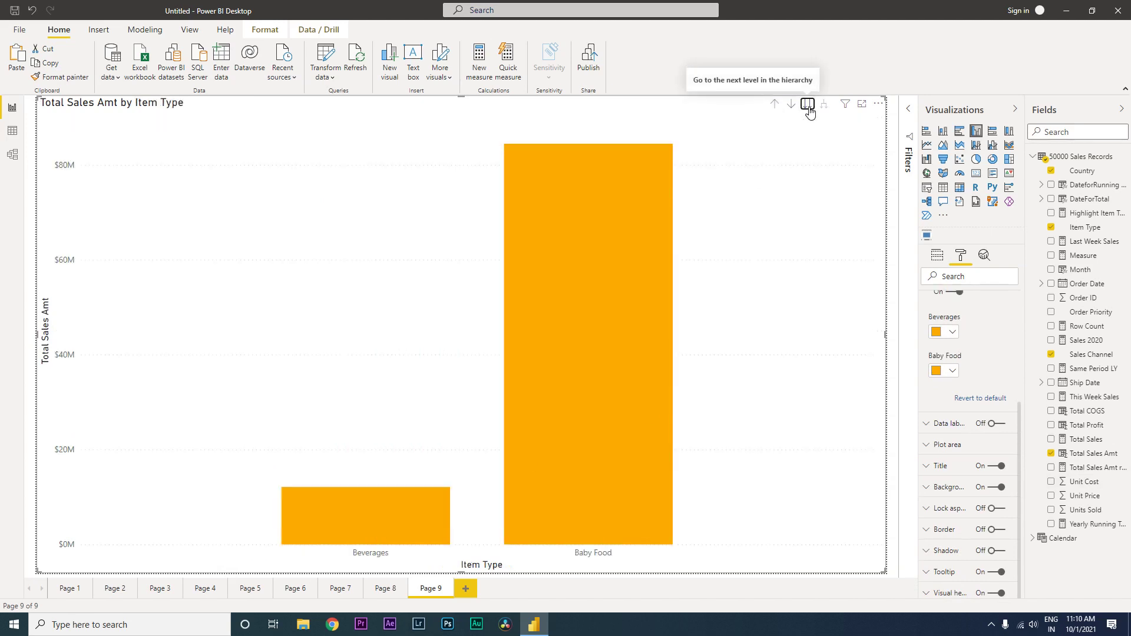
click(775, 104)
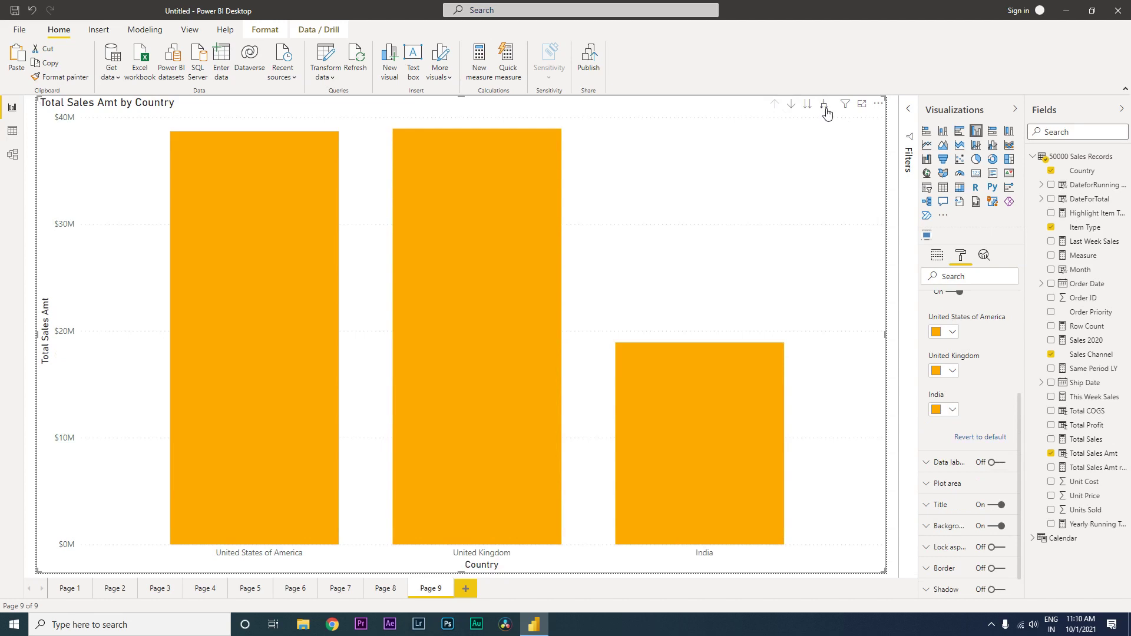
click(825, 104)
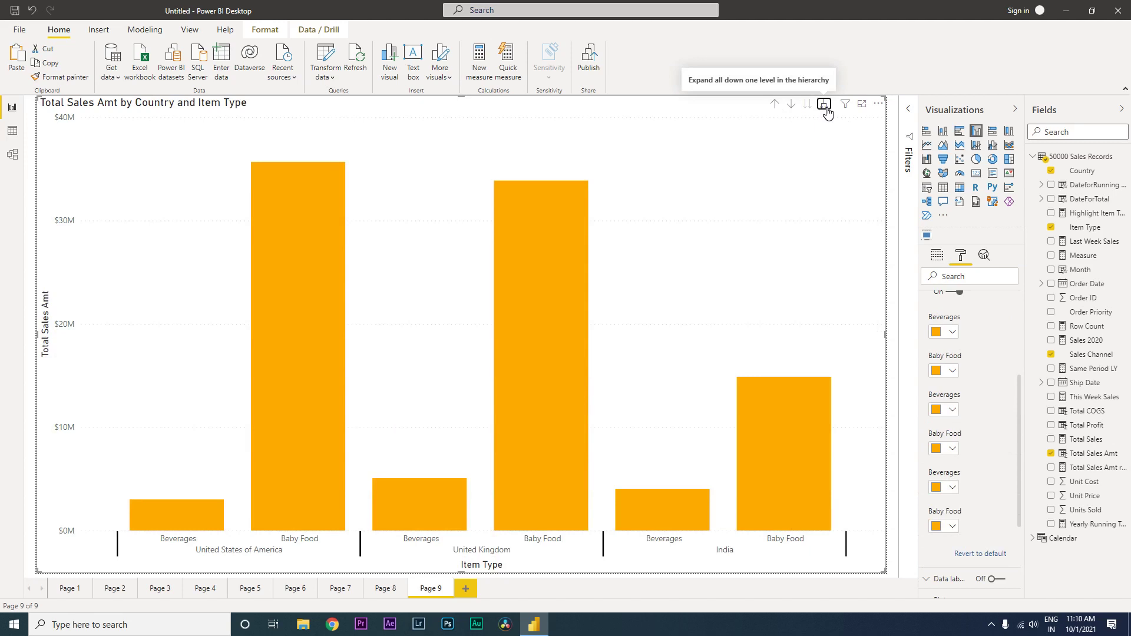
click(824, 105)
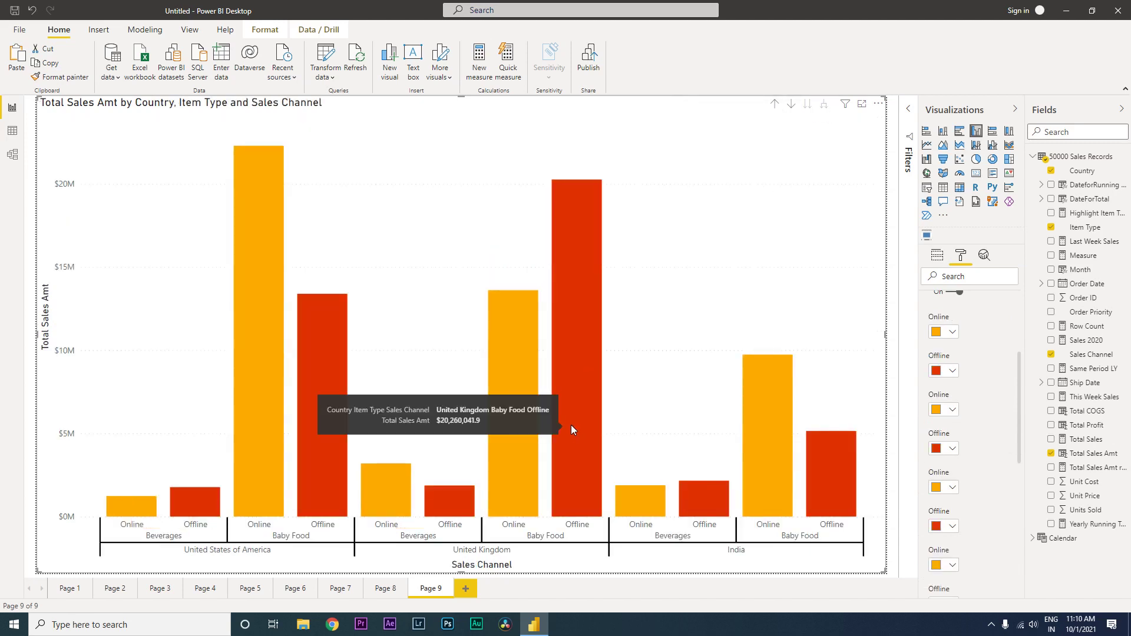
Step: Turn on data labels so each bar shows its value, such as $22.3M
click(937, 255)
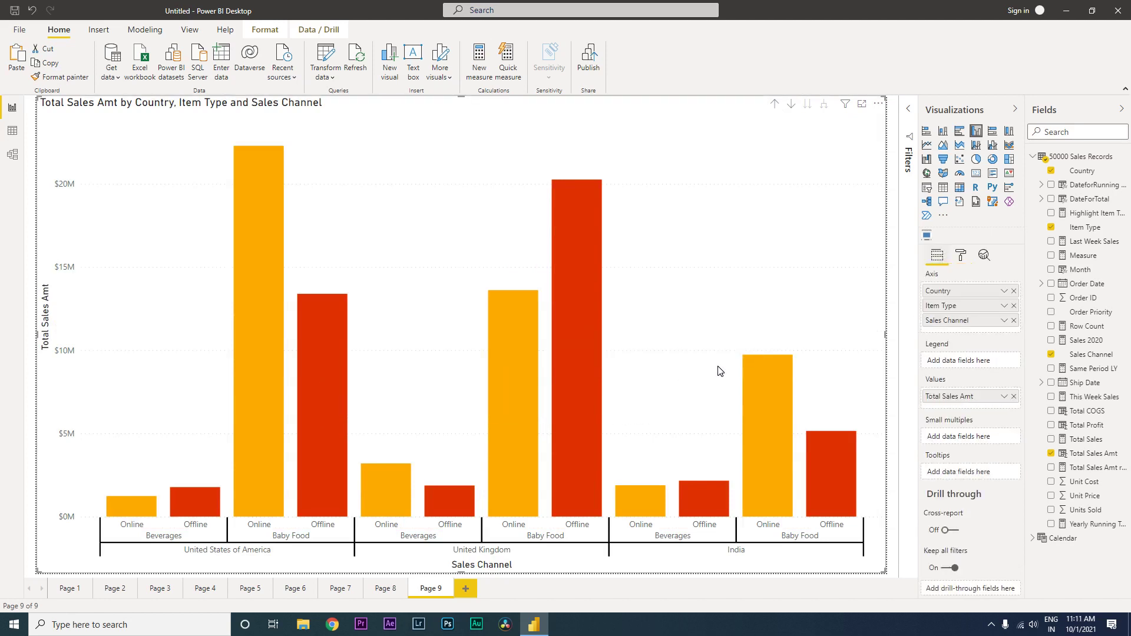
click(961, 255)
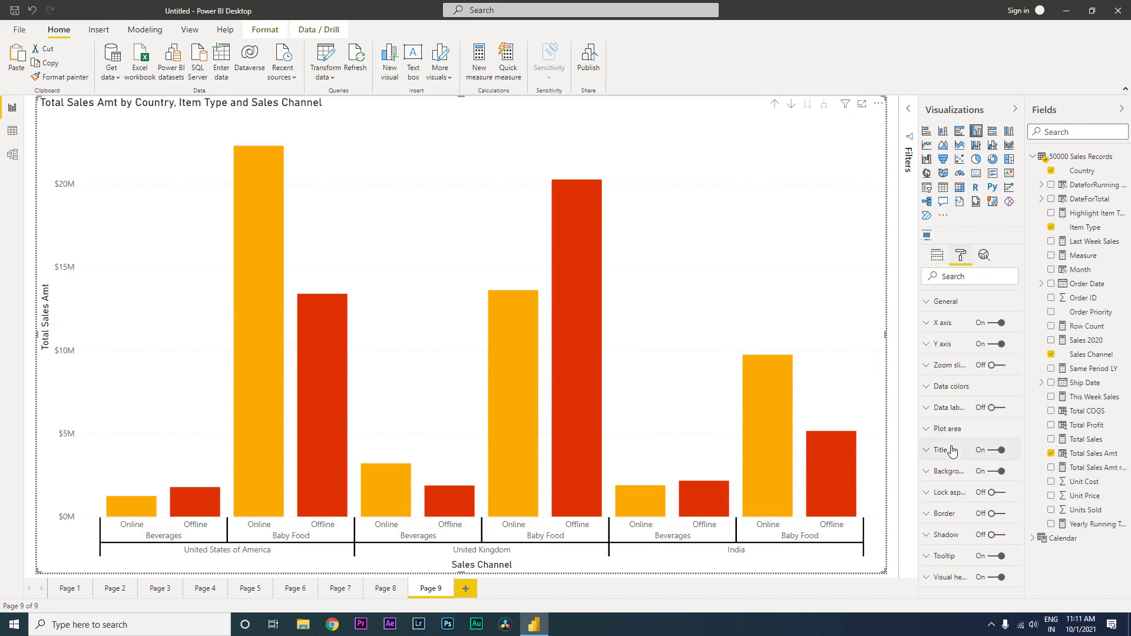
click(994, 407)
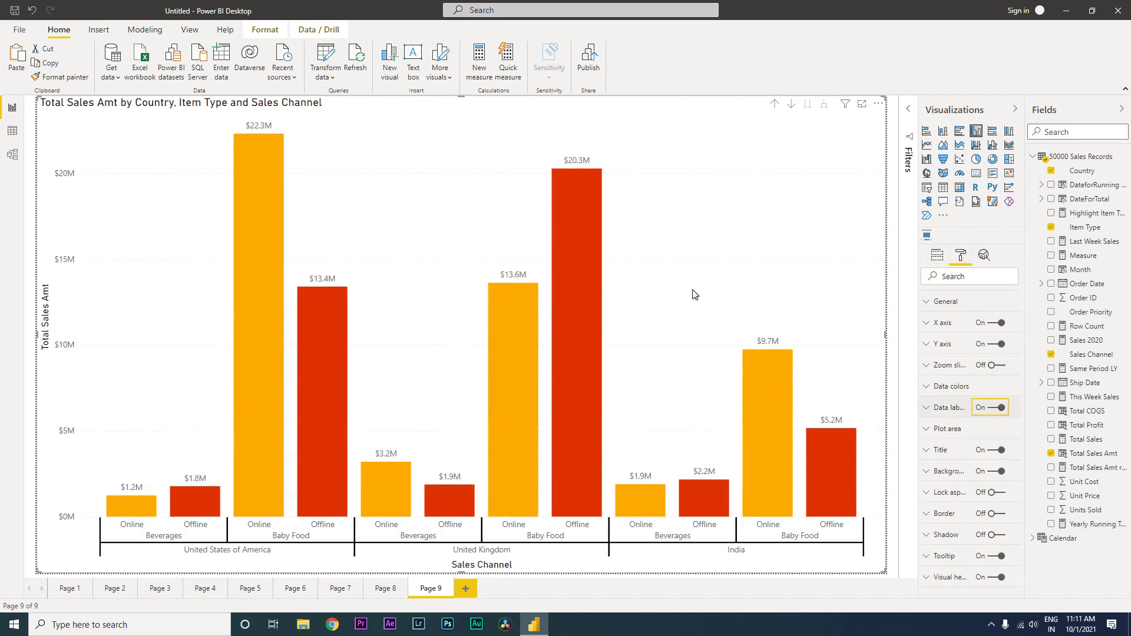